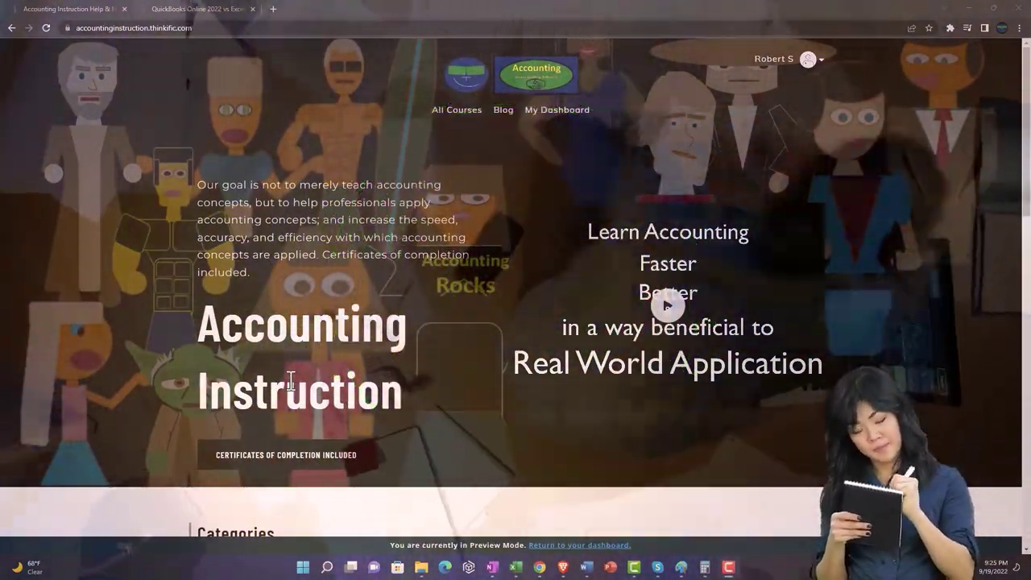
Browse the accounting course categories and look through the QuickBooks Online 2022 vs Excel course's lesson sections
scroll(141, 441, "down", 4)
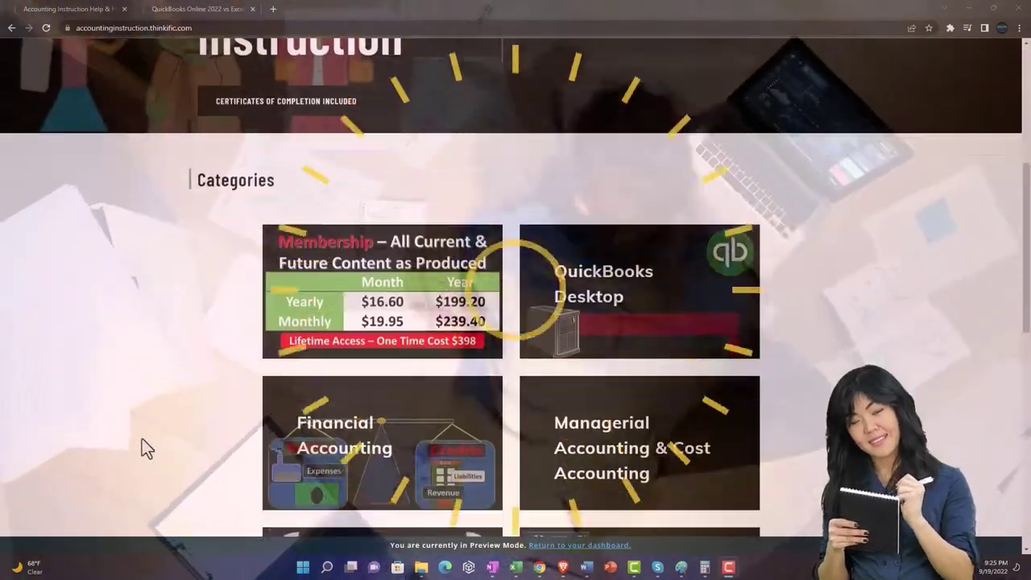
scroll(142, 448, "down", 2)
scroll(142, 448, "down", 1)
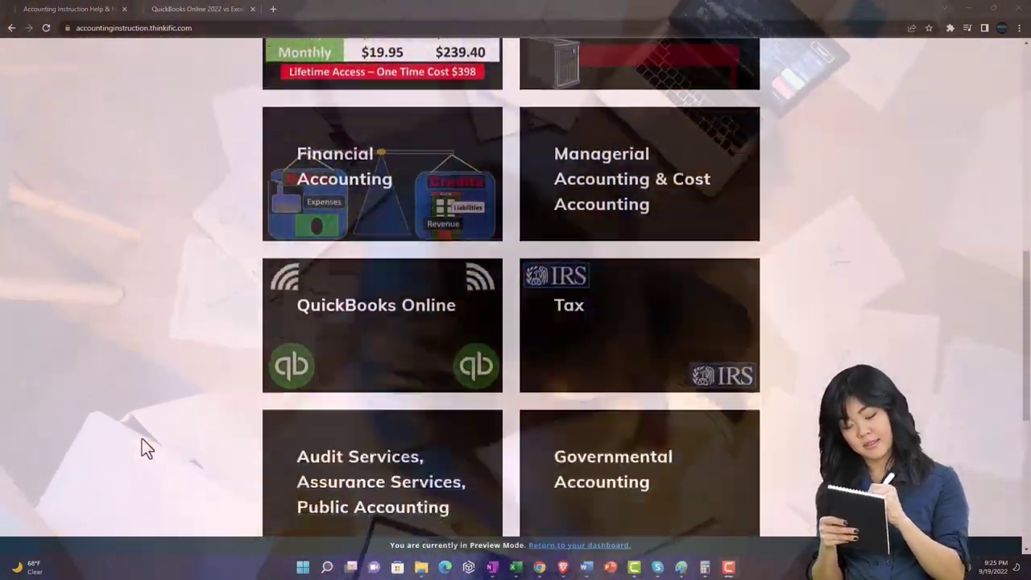
scroll(141, 441, "down", 5)
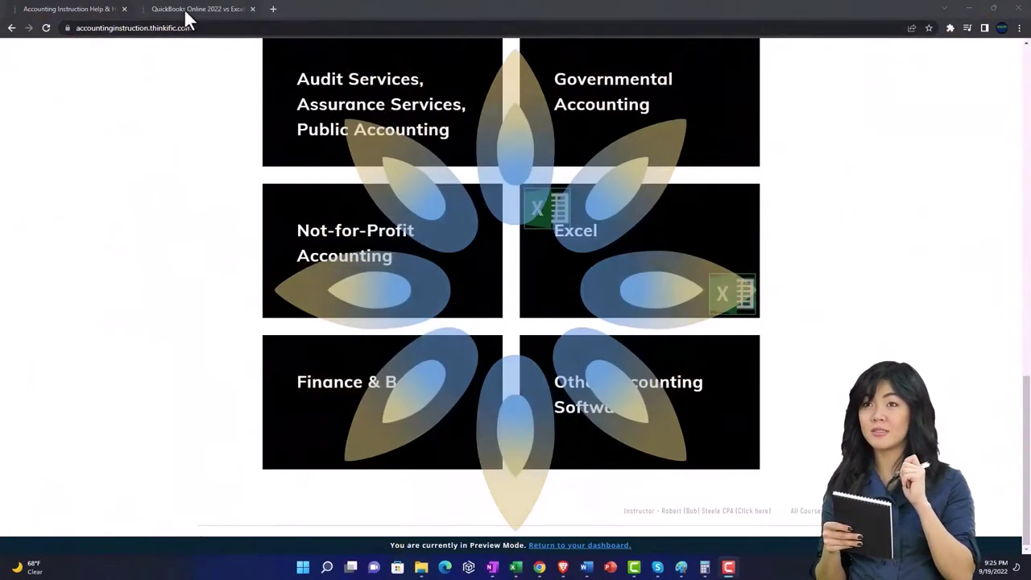
left_click(185, 9)
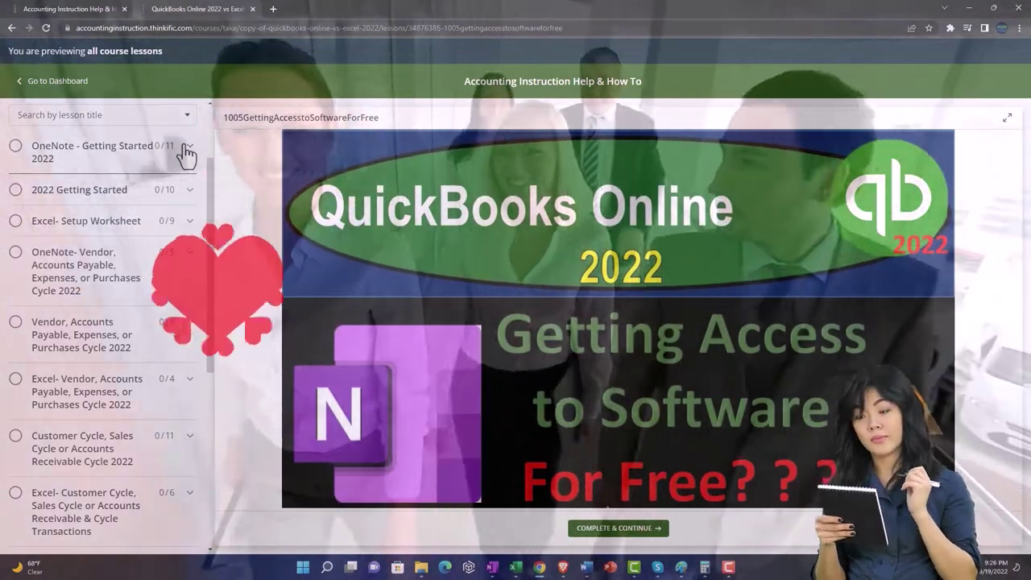
left_click(185, 153)
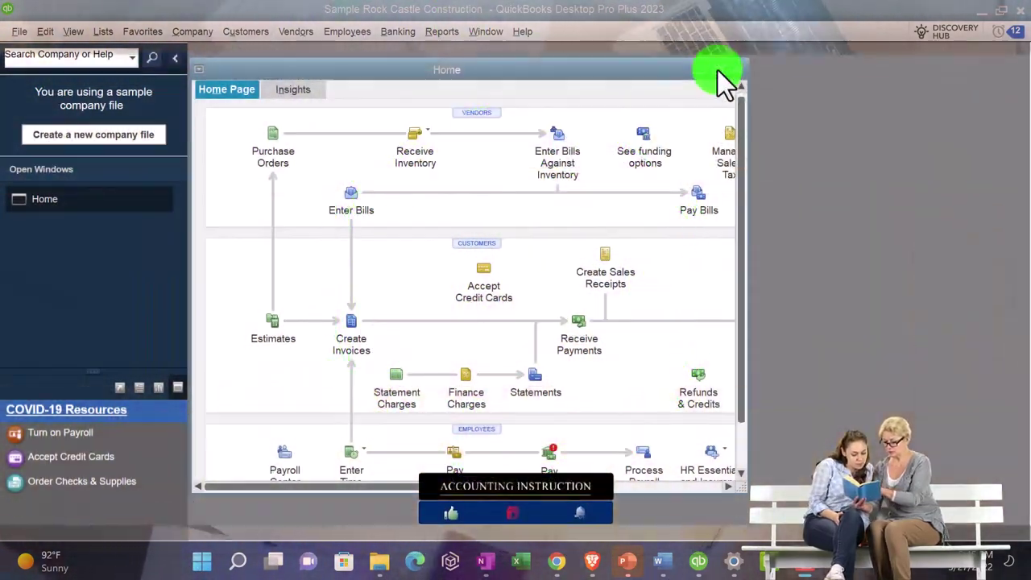
Switch to QuickBooks Desktop, maximize the home page and display the Open Window List
left_click(718, 71)
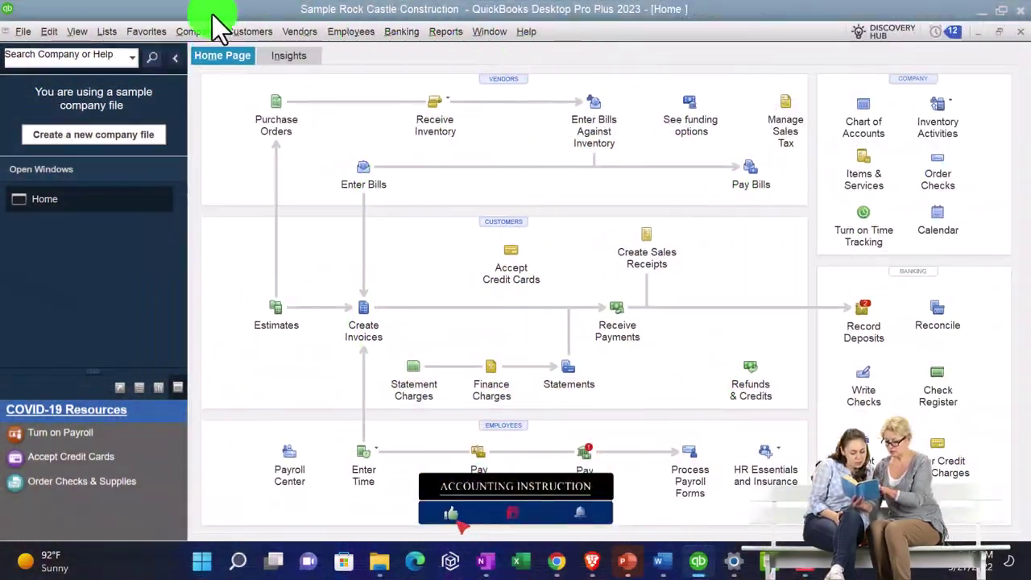
left_click(74, 36)
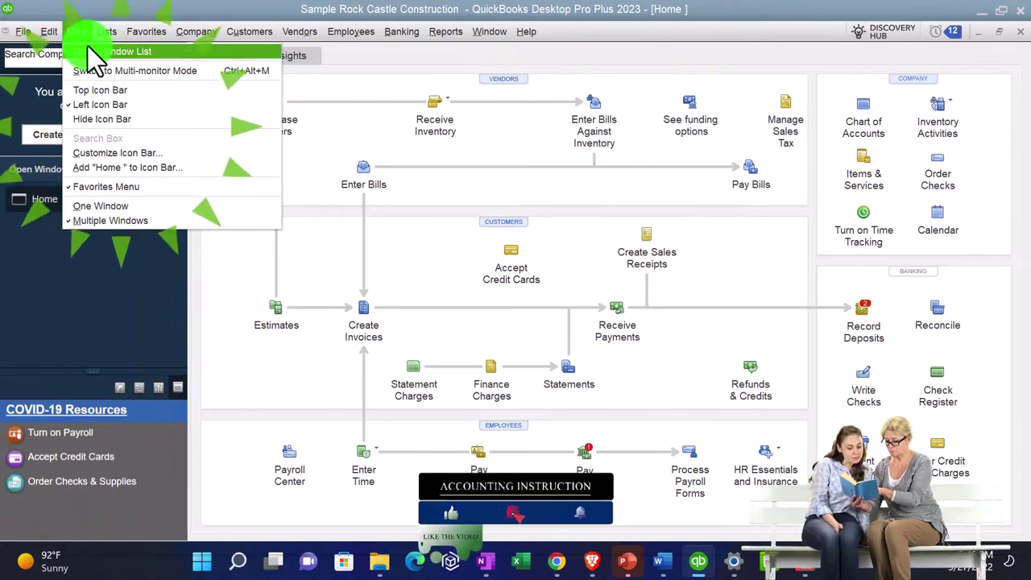
left_click(90, 58)
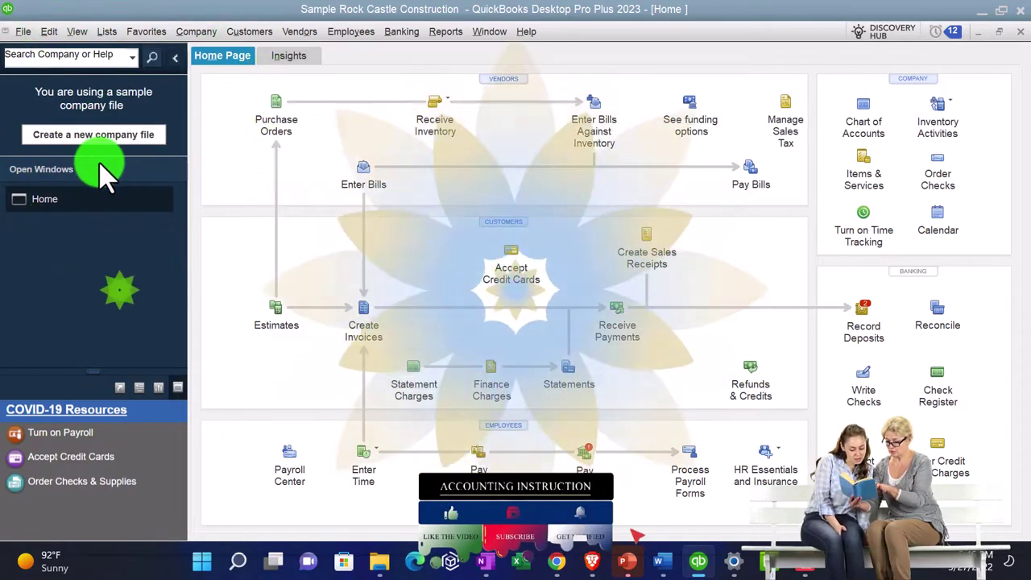
Run the standard Profit & Loss report for the date range 01/01/2024 to 12/31/2024
left_click(447, 32)
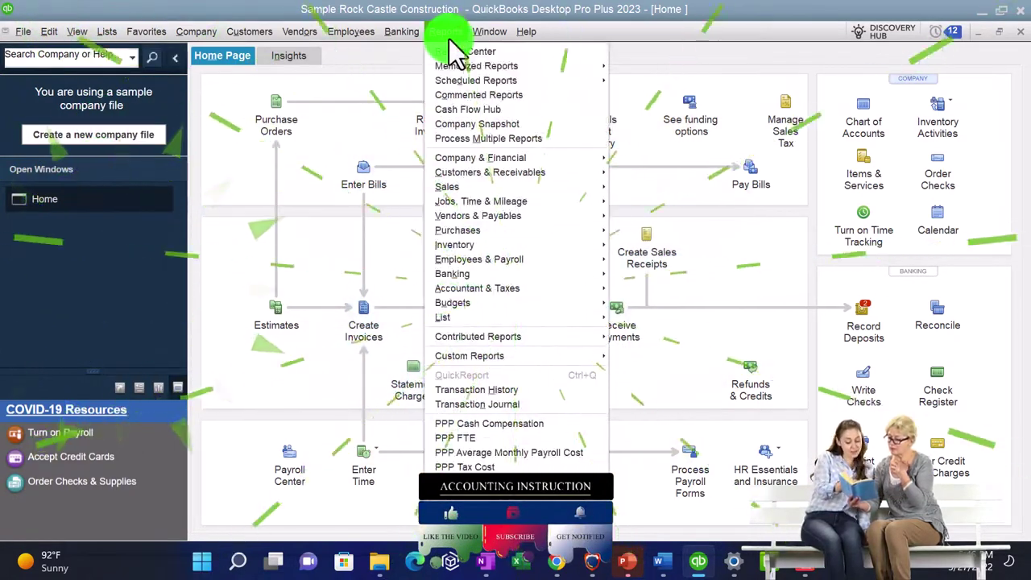
mouse_move(475, 157)
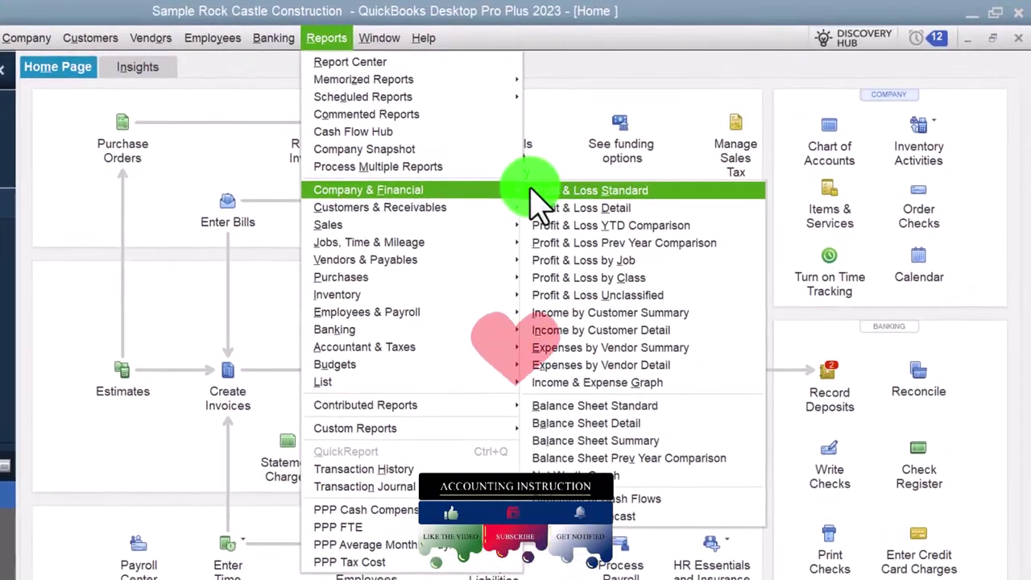
left_click(538, 202)
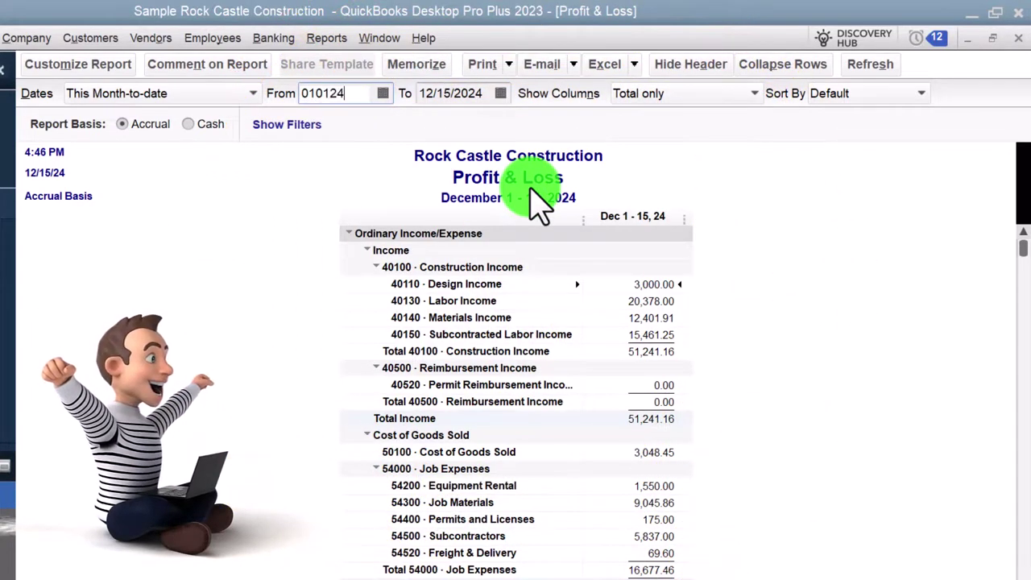
key("Tab")
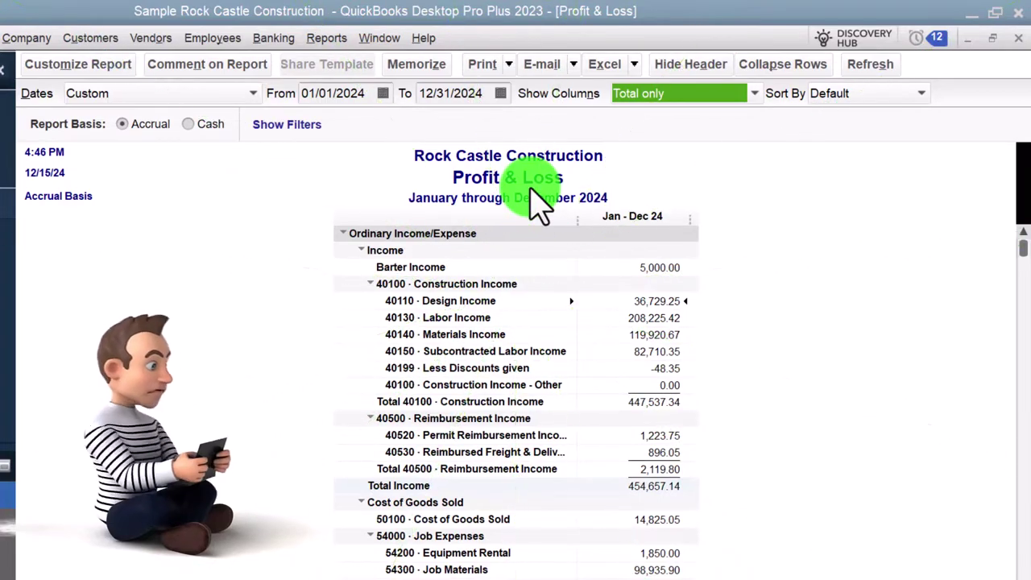
Customize the Profit & Loss report's column label font to size 12 and apply the change to all related fonts
left_click(120, 69)
left_click(181, 48)
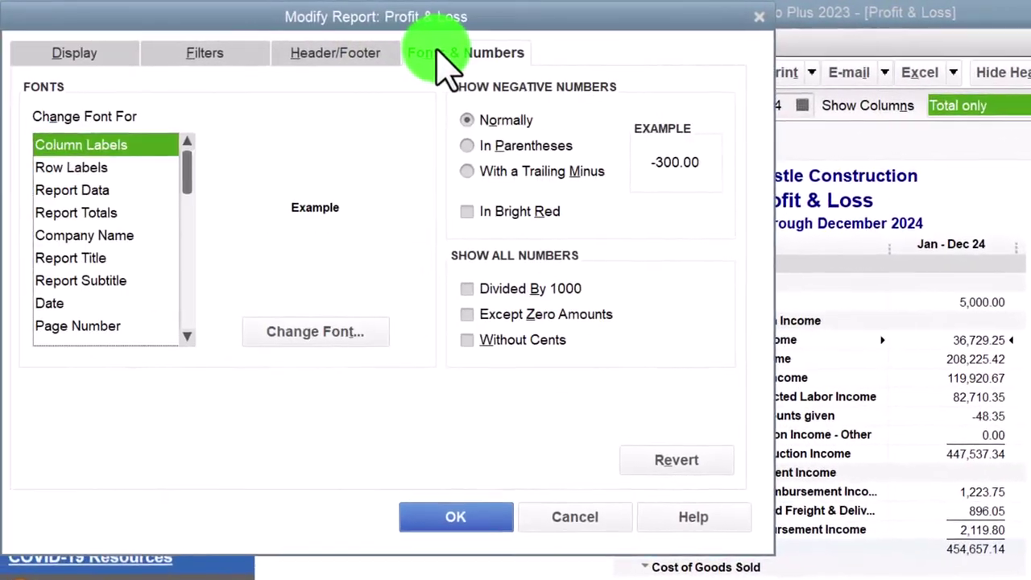
left_click(362, 329)
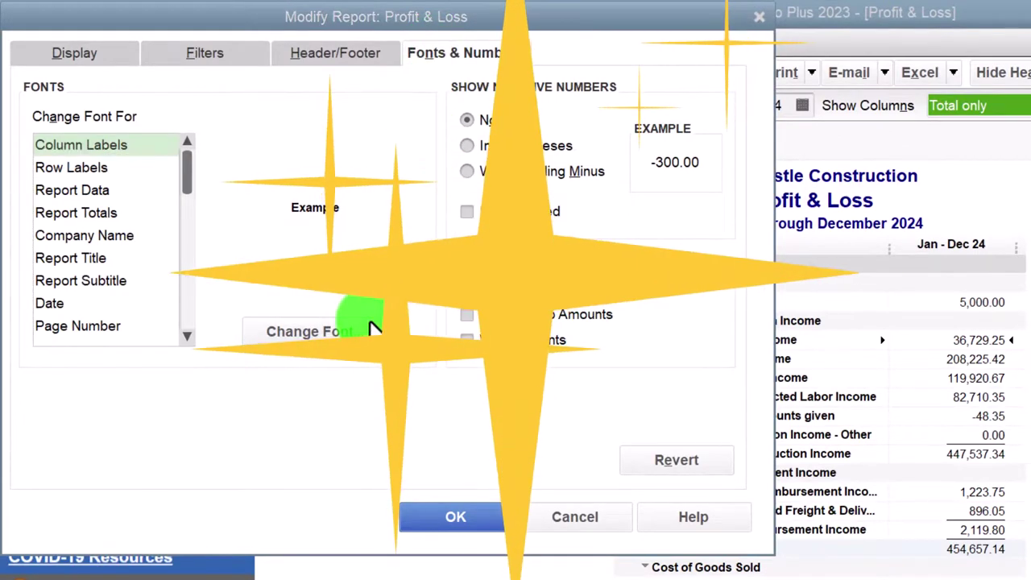
left_click(407, 186)
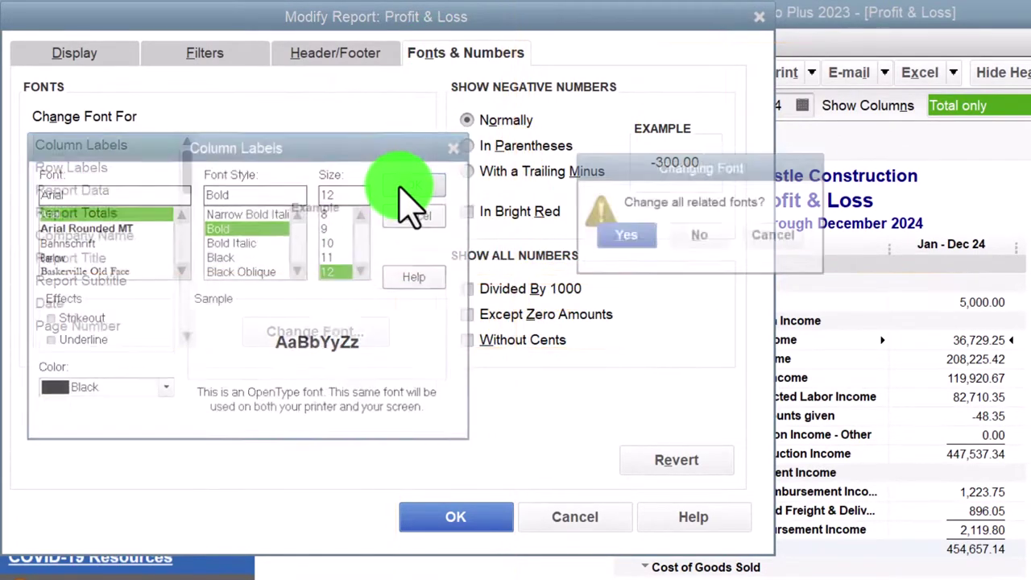
left_click(617, 235)
left_click(476, 517)
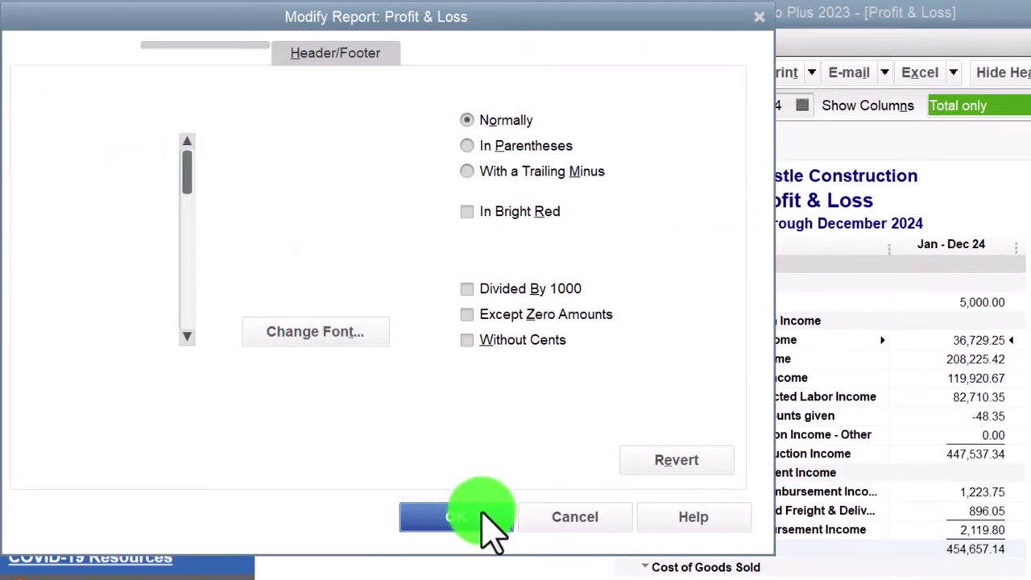
Run the standard Balance Sheet report as of 12/31/2024
left_click(556, 47)
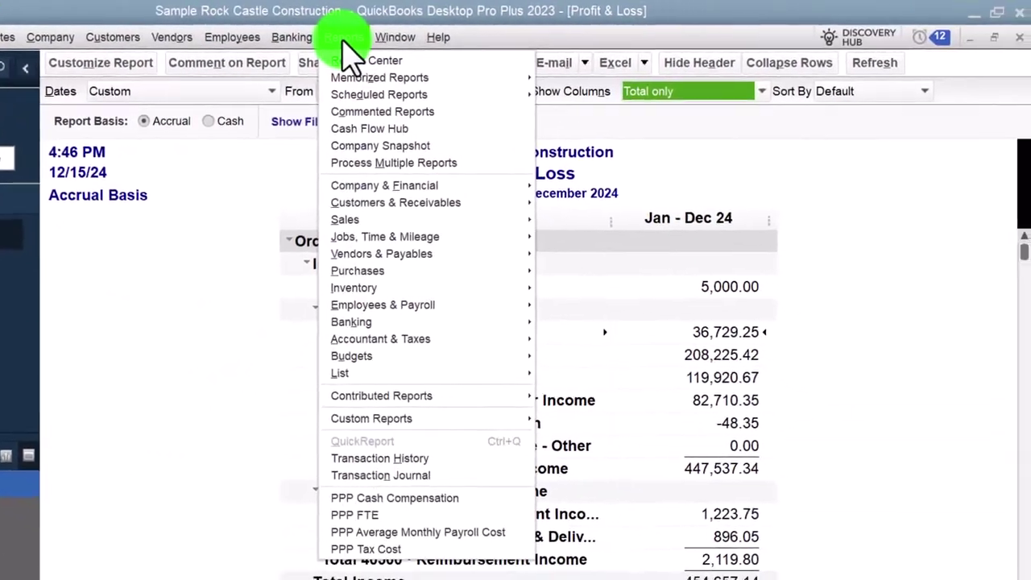
mouse_move(555, 203)
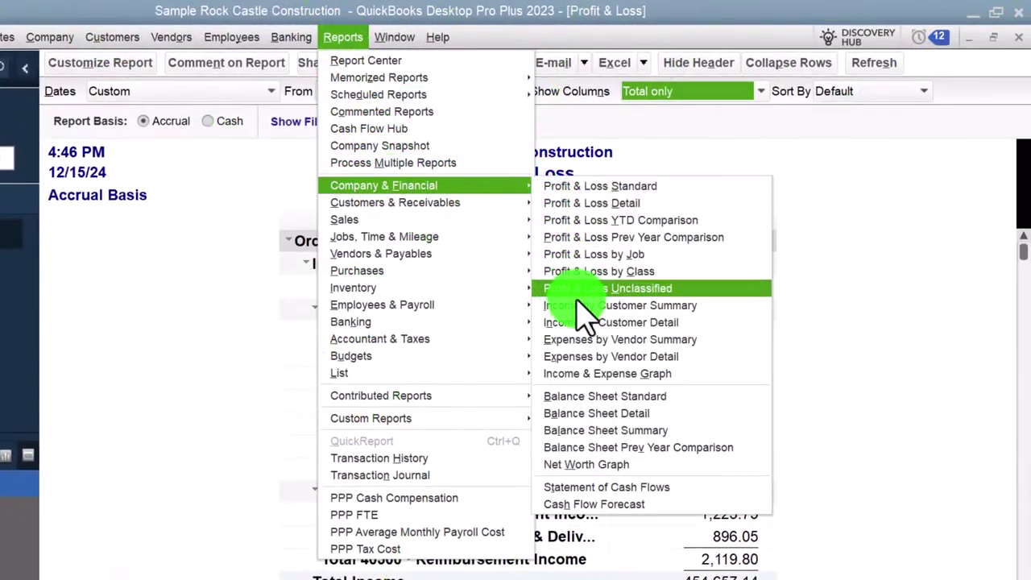
left_click(603, 397)
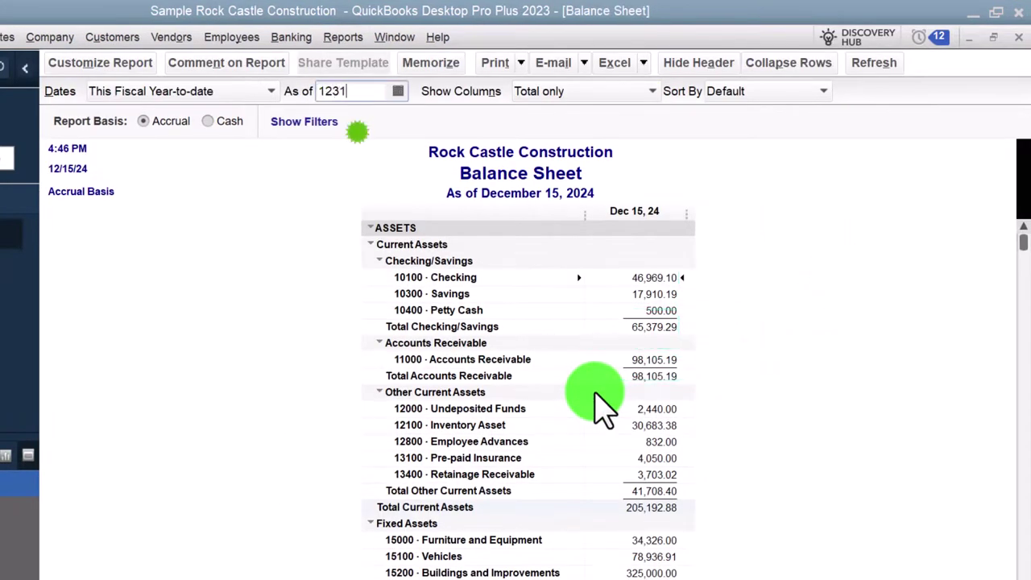
Customize the Balance Sheet's column label font to size 12 and apply the change to all related fonts
left_click(149, 81)
left_click(334, 43)
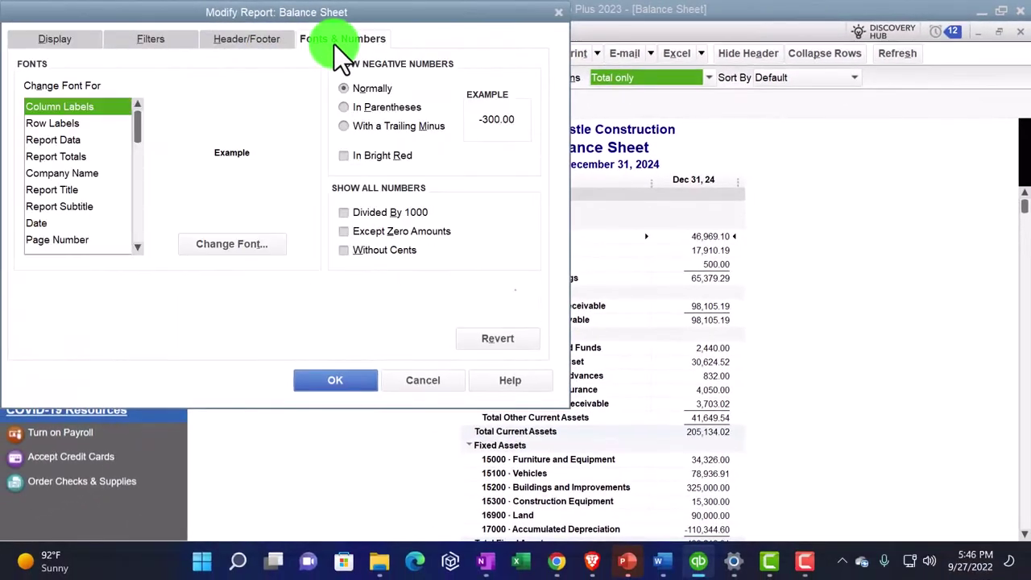
left_click(273, 238)
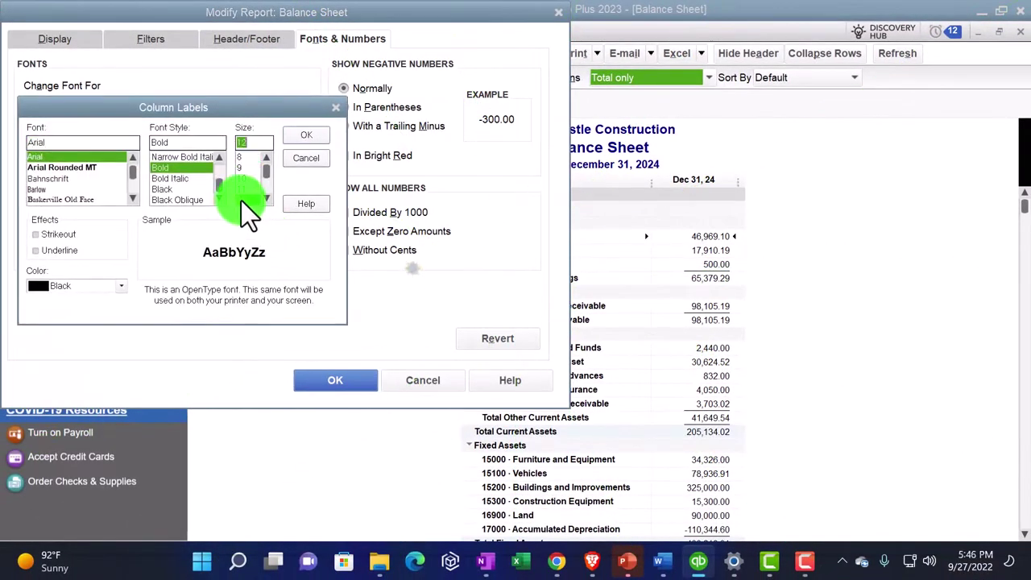
left_click(294, 142)
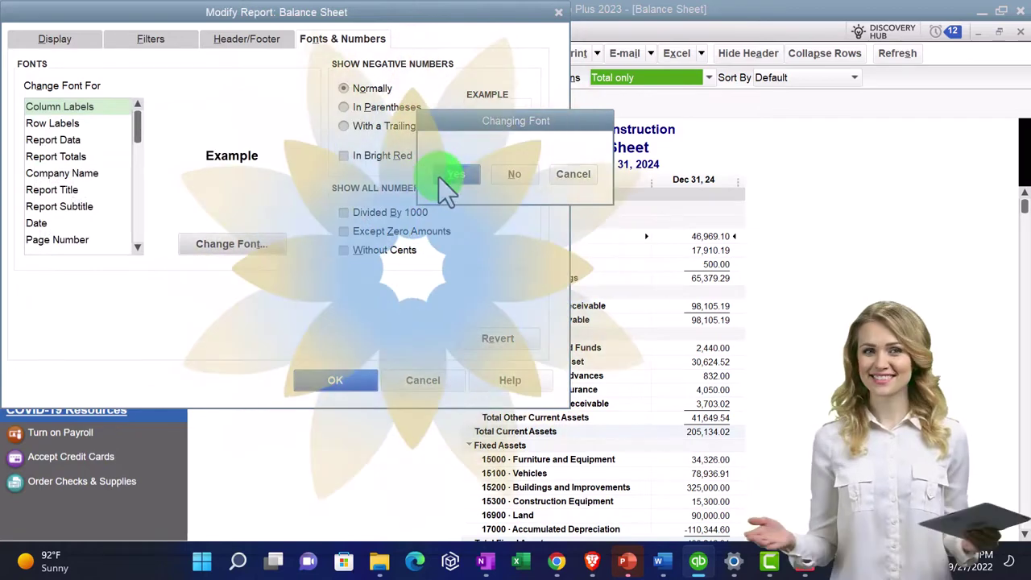
left_click(439, 176)
left_click(355, 377)
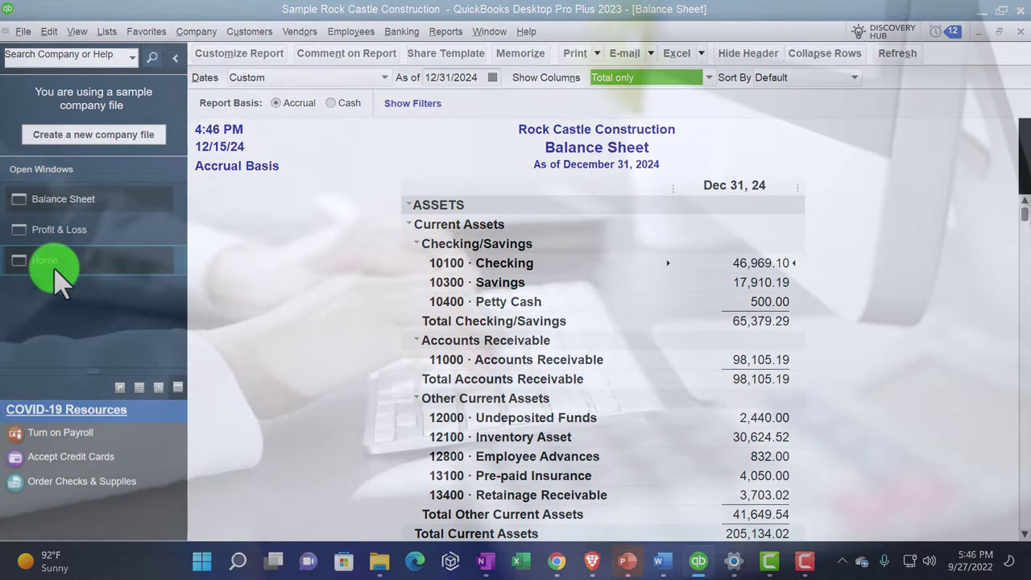
Return to the home page, then open the Customer Center and filter its list to customers with open balances
left_click(54, 266)
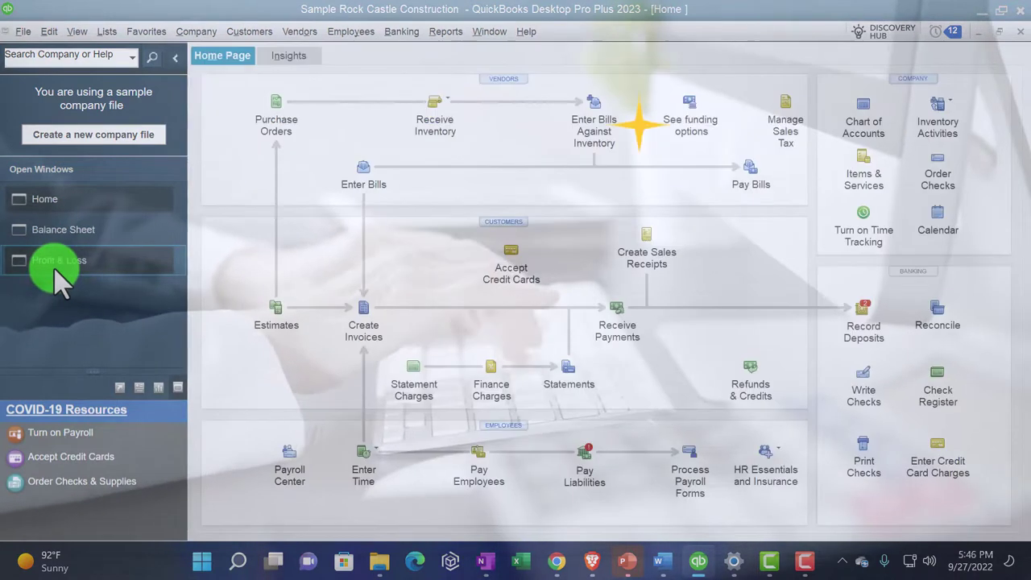
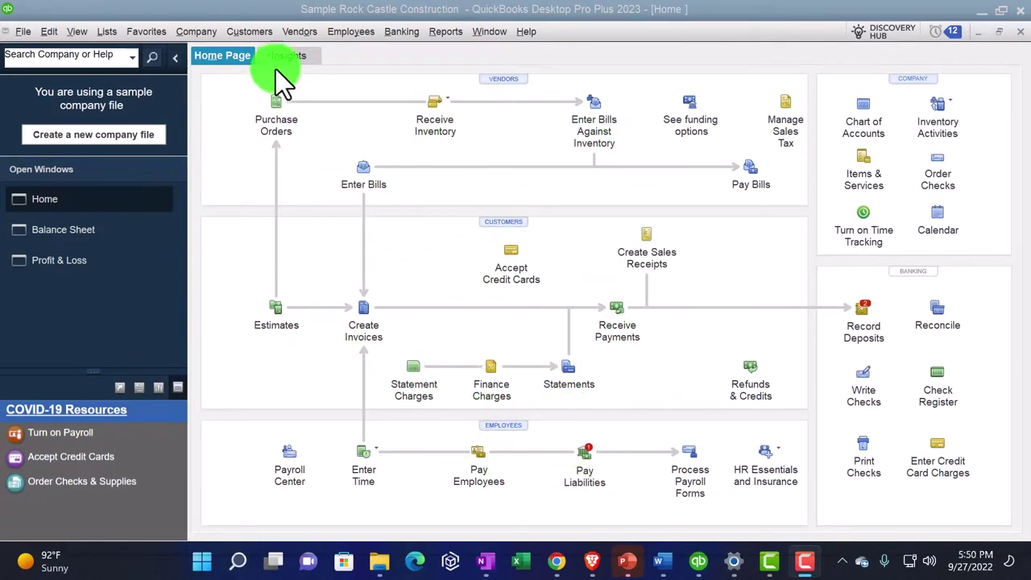
left_click(244, 32)
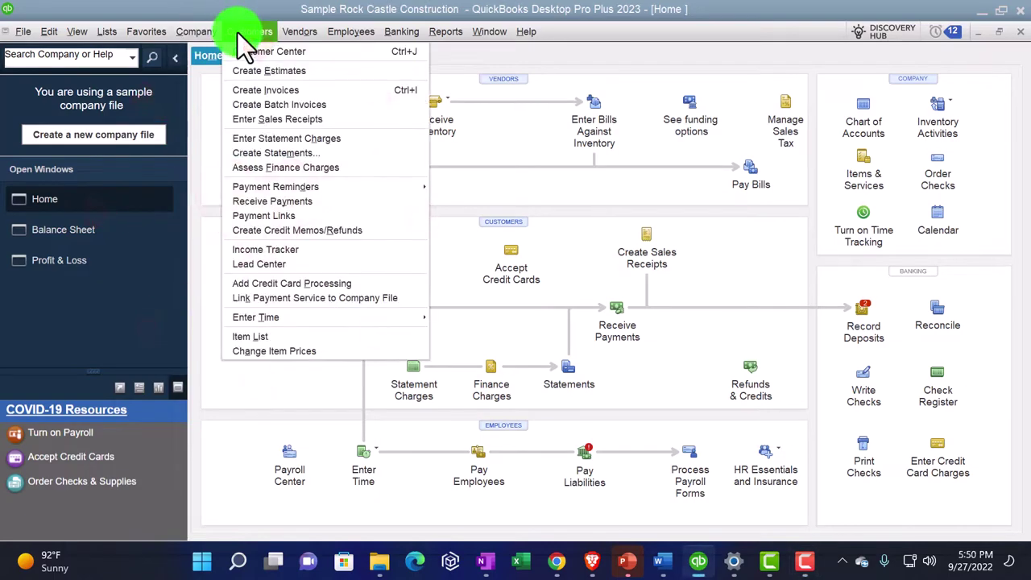
left_click(252, 50)
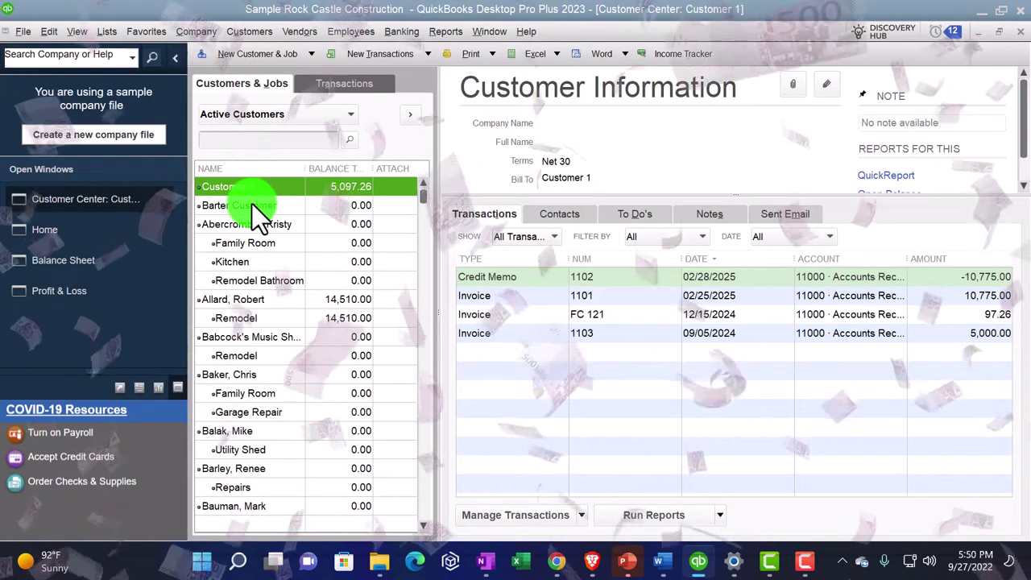
left_click(252, 203)
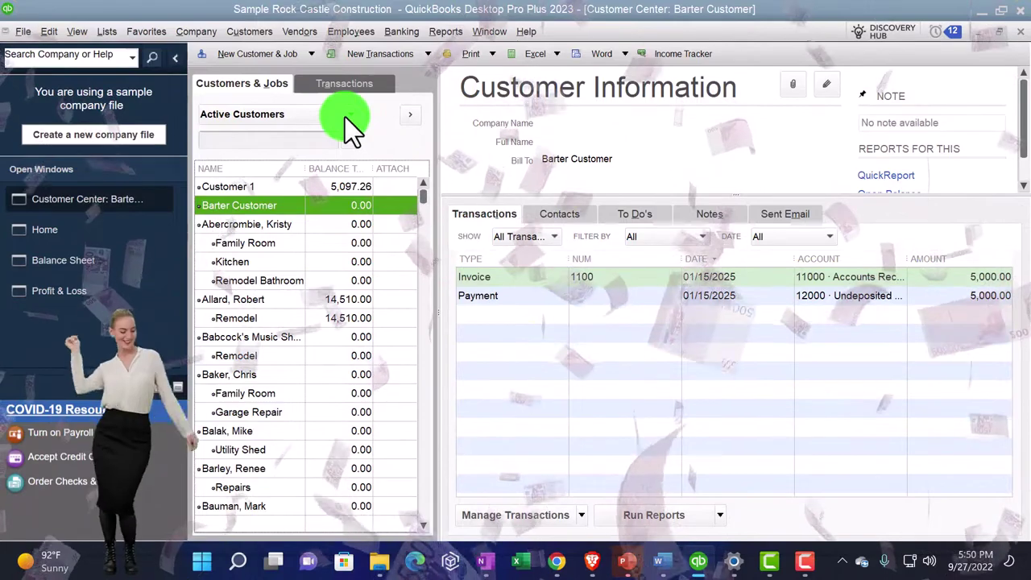
left_click(345, 117)
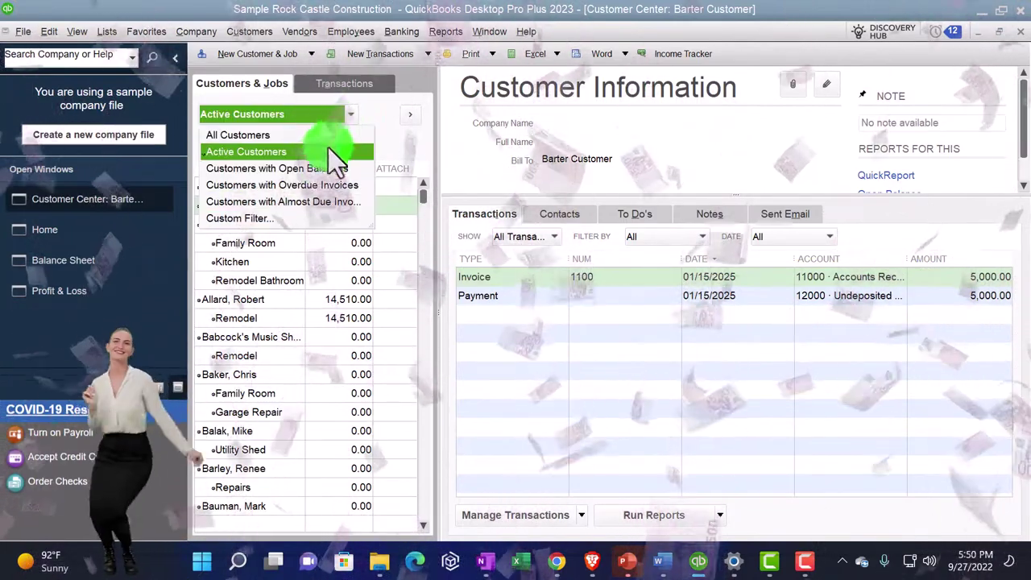
left_click(318, 168)
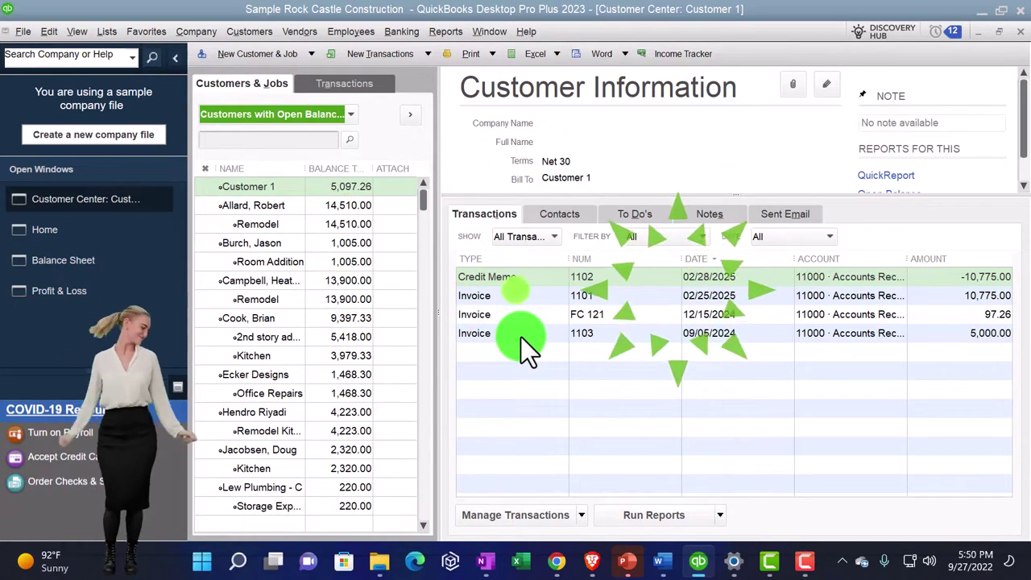
Filter Customer 1's transactions to show only open invoices
left_click(546, 238)
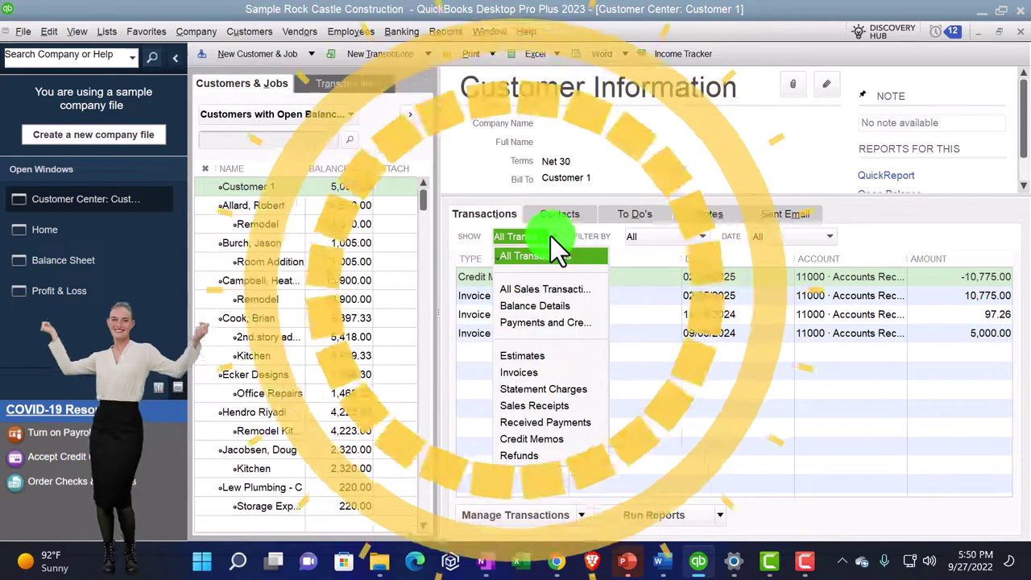
left_click(524, 375)
left_click(668, 240)
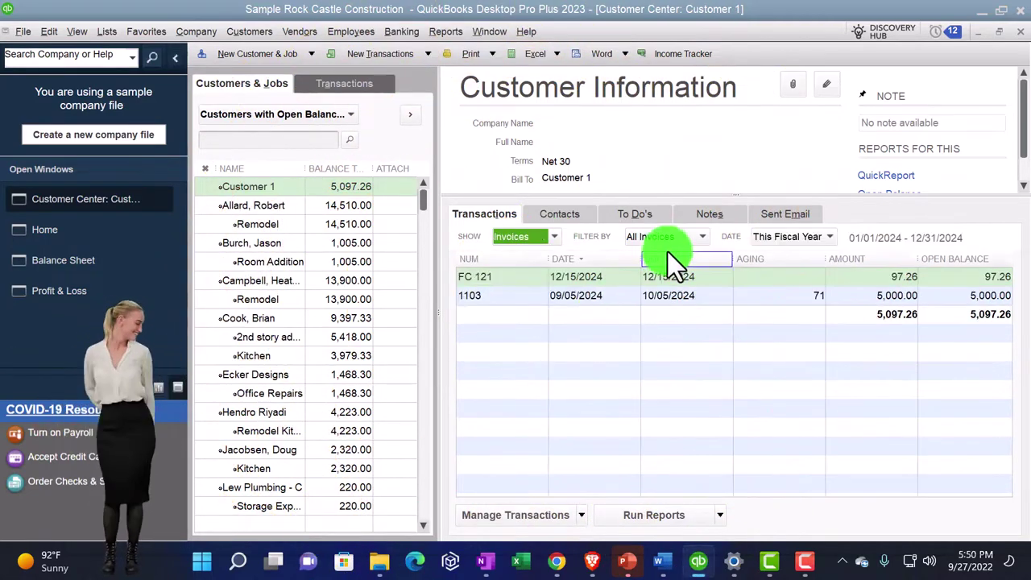
left_click(679, 272)
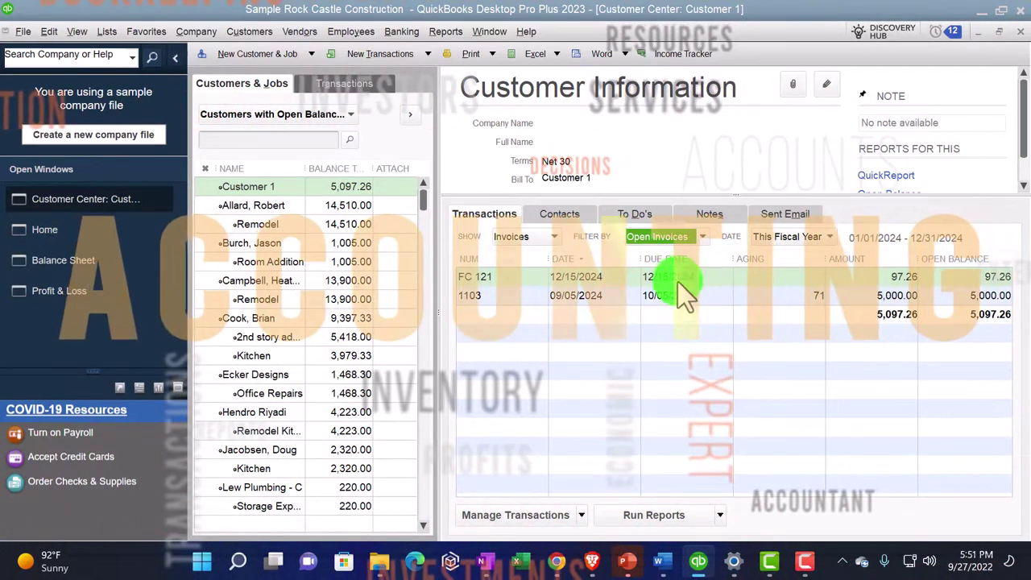
Open Customer 1's invoice 1103 to review it, and return to the home page
double_click(626, 296)
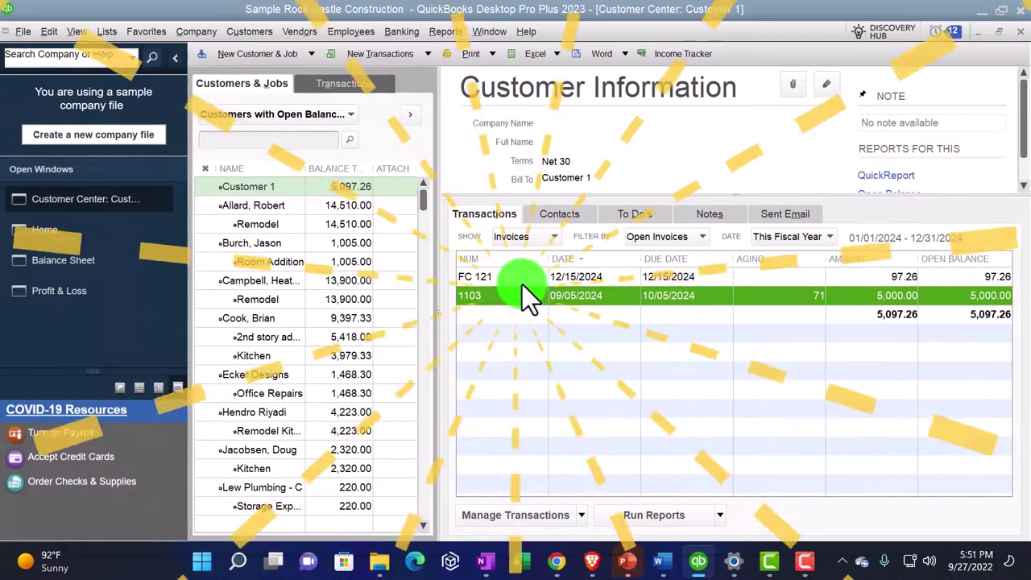
left_click(58, 232)
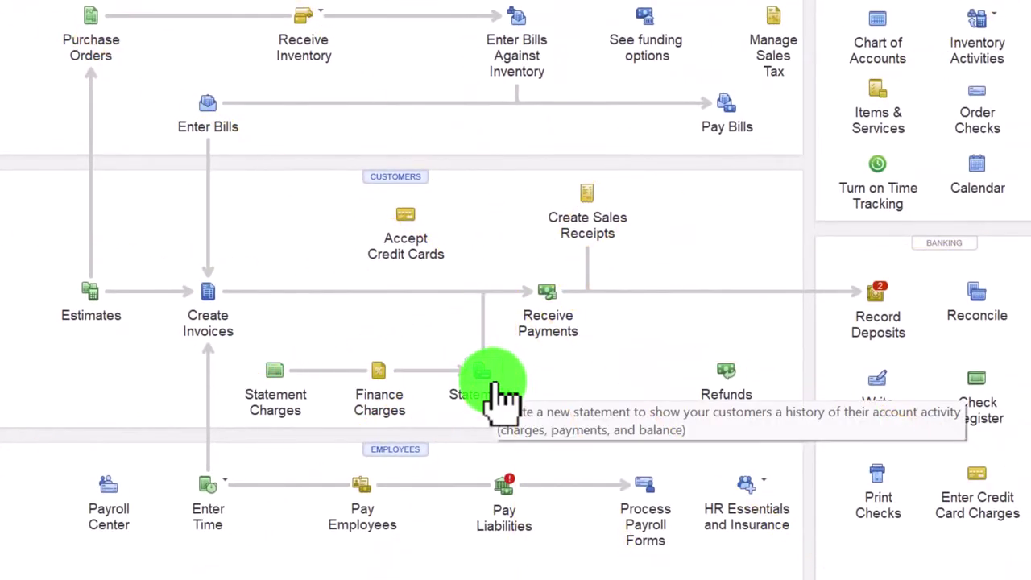
Open the customer statement creation form from the home page and collapse the list of open windows
left_click(502, 395)
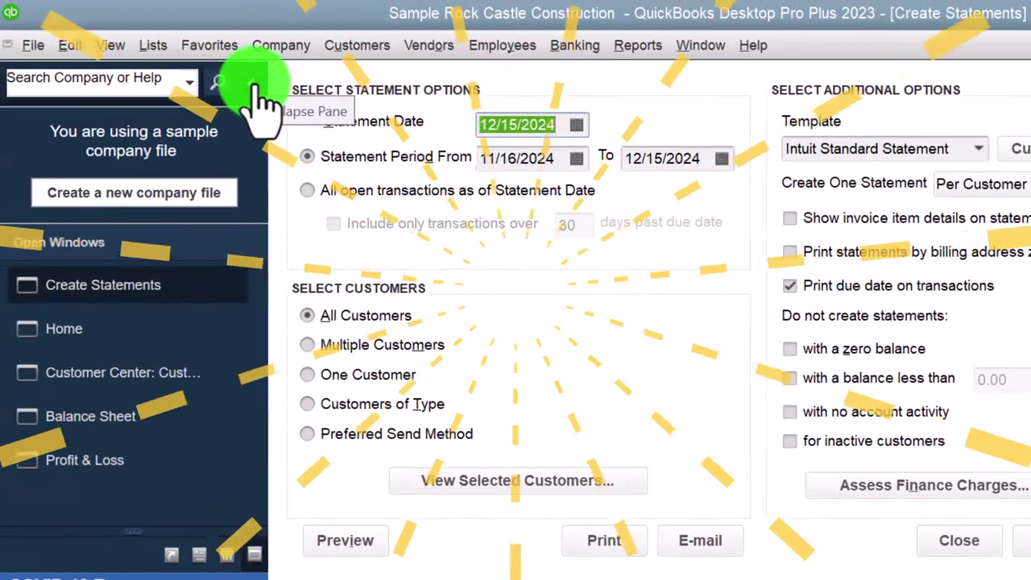
left_click(50, 19)
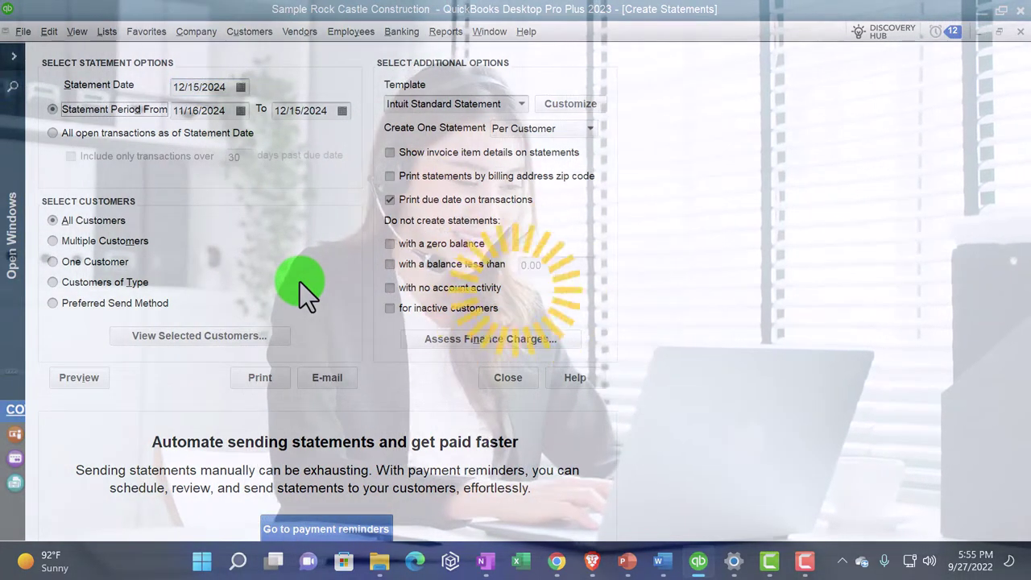
key("Tab")
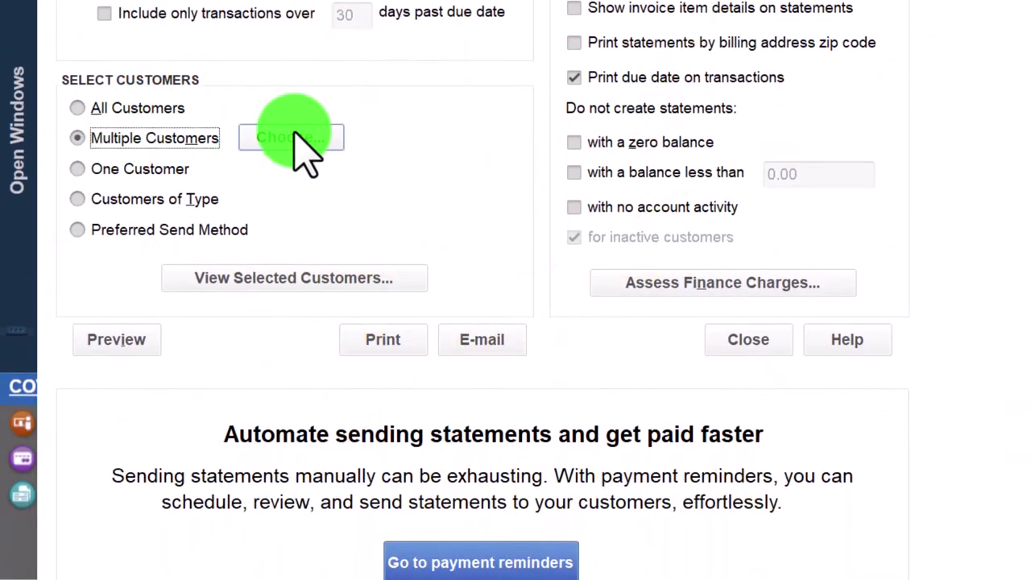
Look through the selection list for multiple customers, close it, and limit the statements to the single customer Customer 1
left_click(291, 138)
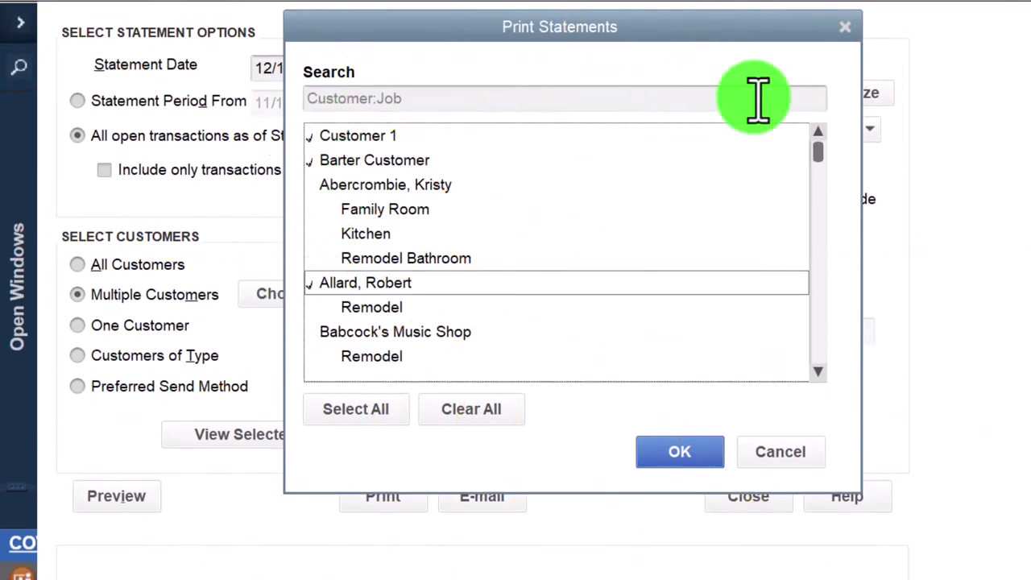
left_click(846, 27)
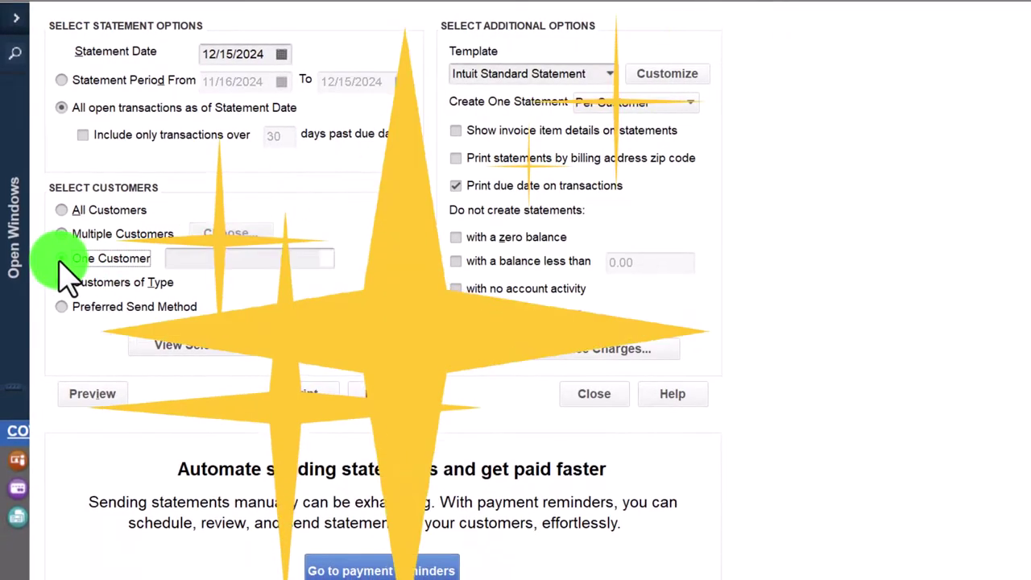
left_click(60, 259)
left_click(327, 260)
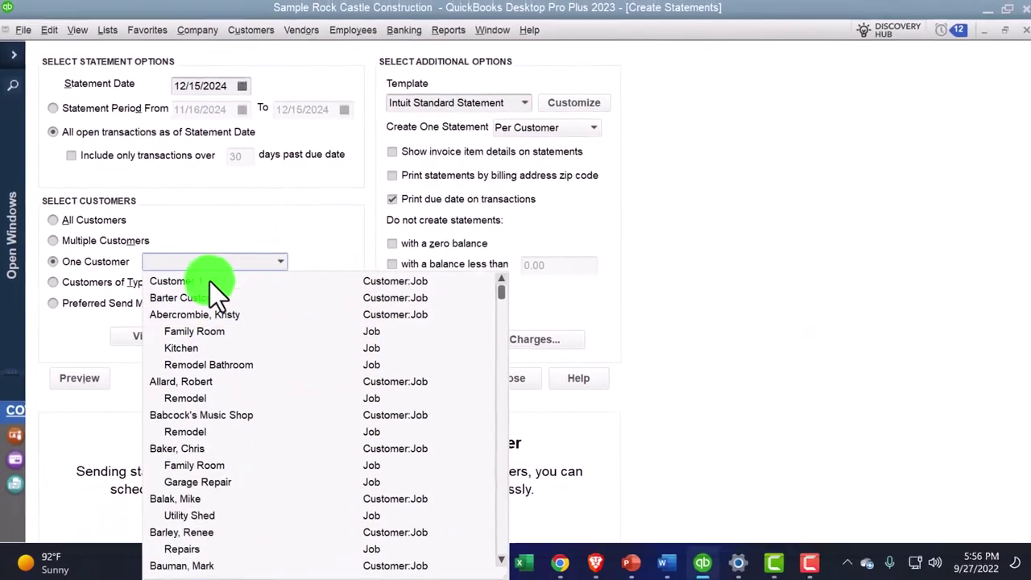
left_click(233, 282)
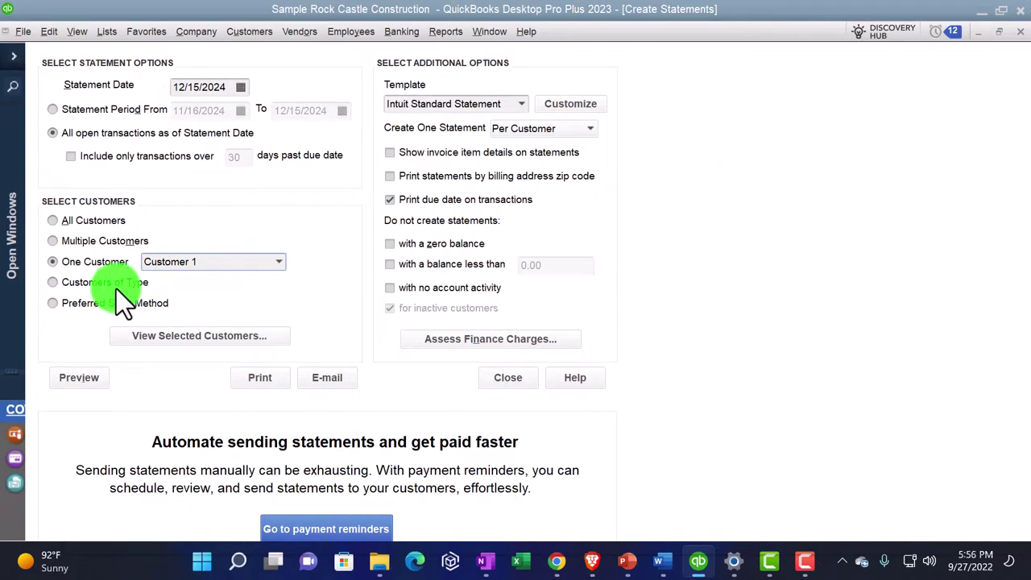
Switch the statement selection to Customers of Type and look over the available customer types
left_click(54, 284)
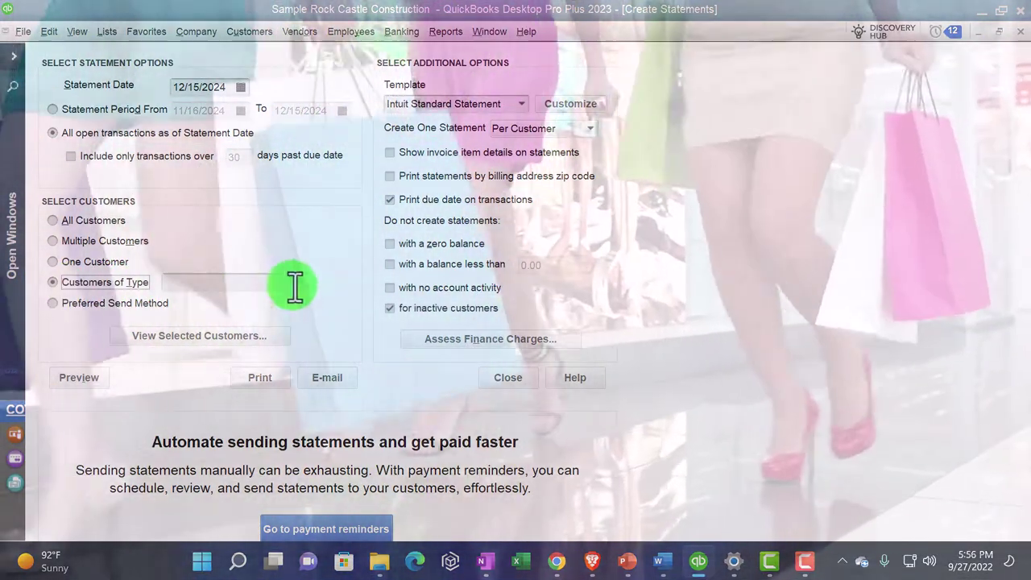
left_click(295, 286)
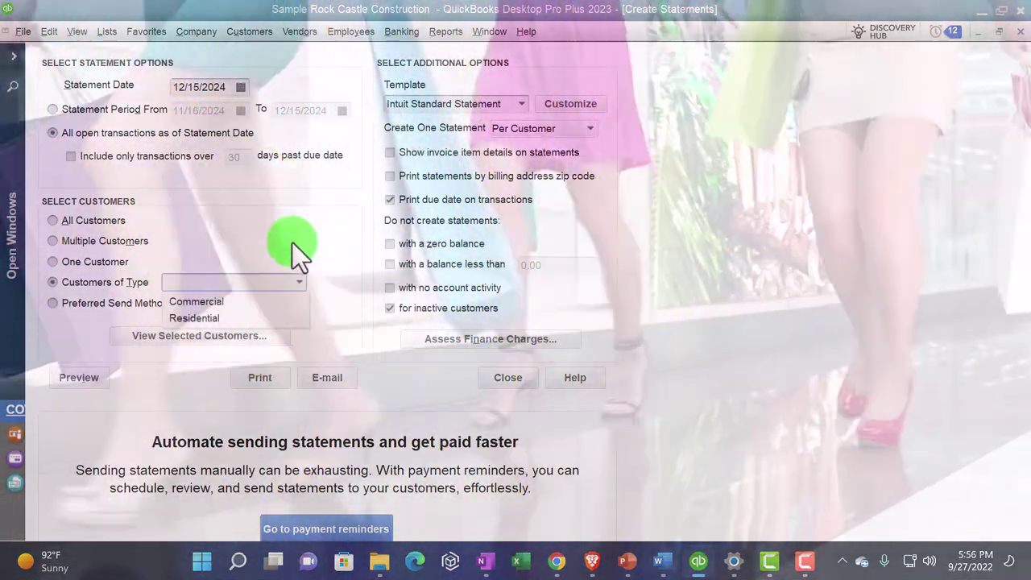
left_click(247, 284)
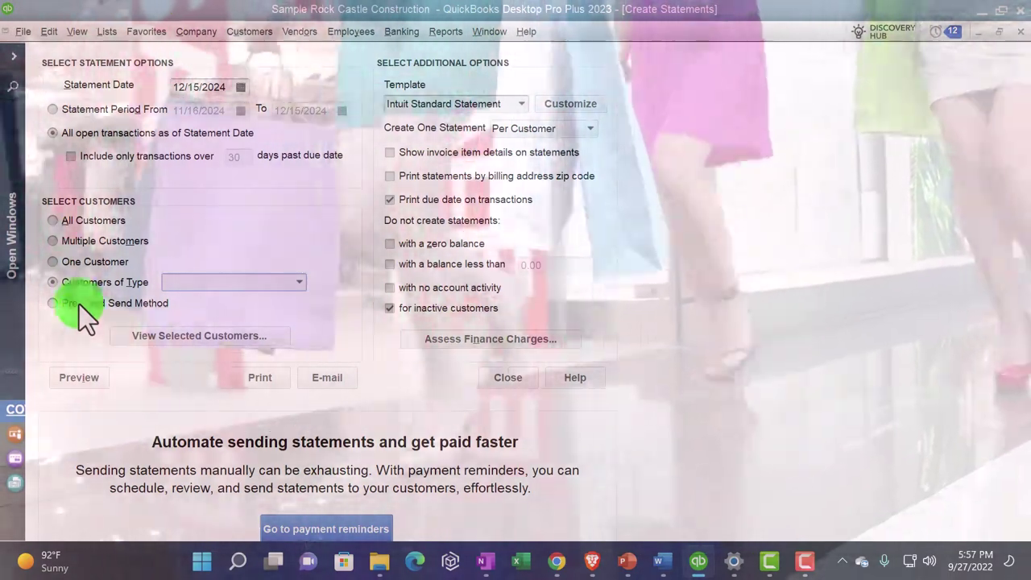
Select All Customers for the statements and review the list of selected customers
left_click(53, 218)
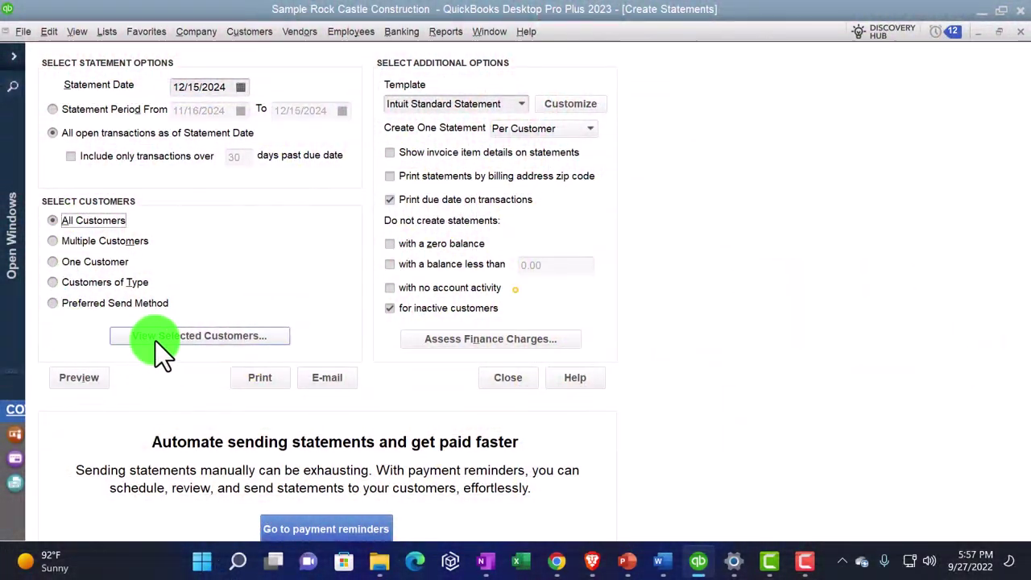
left_click(156, 341)
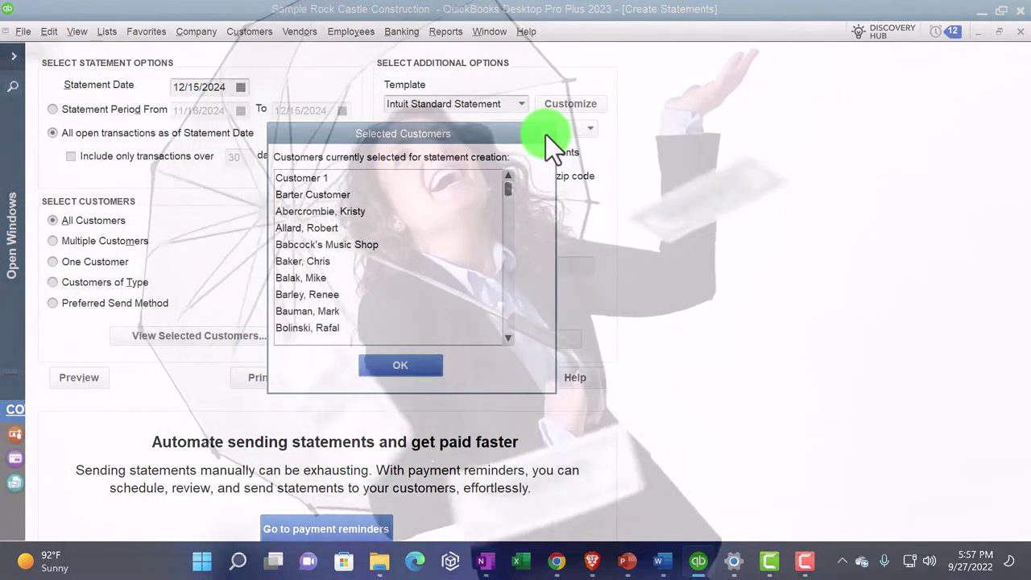
left_click(545, 133)
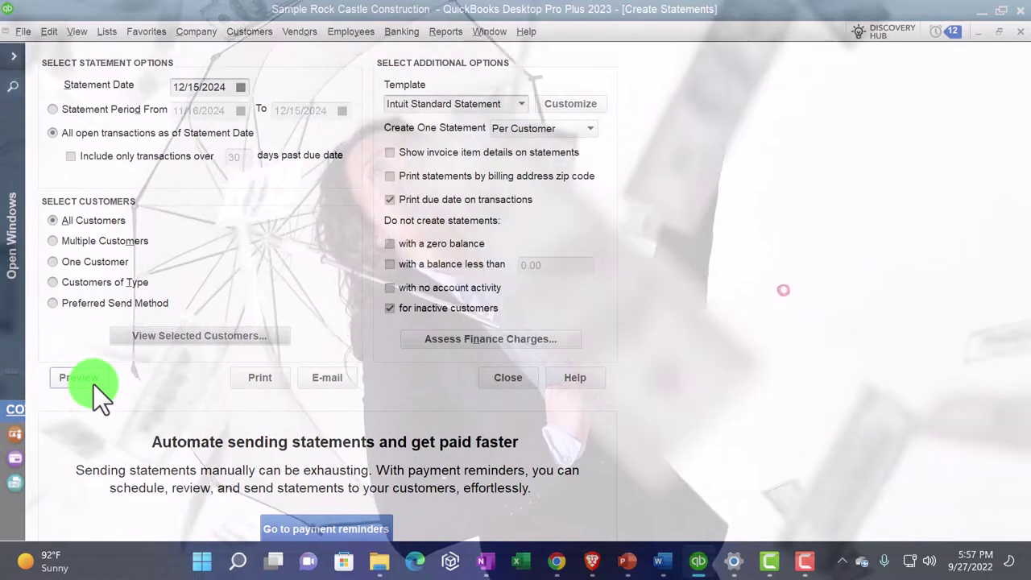
Preview the open-transaction statements, examine Customer 1's charges and aging amounts up close, and leave the preview
left_click(93, 384)
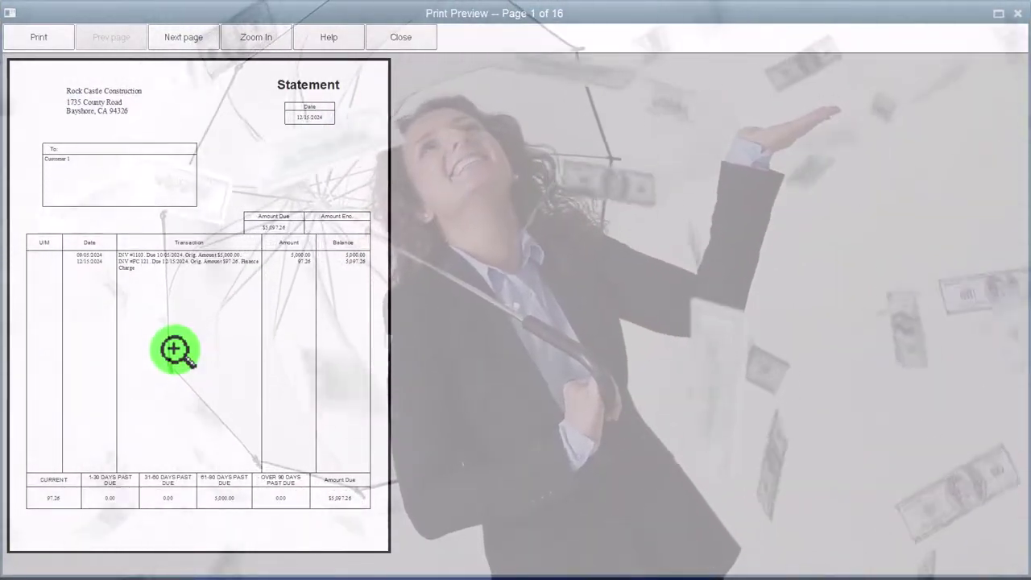
left_click(174, 349)
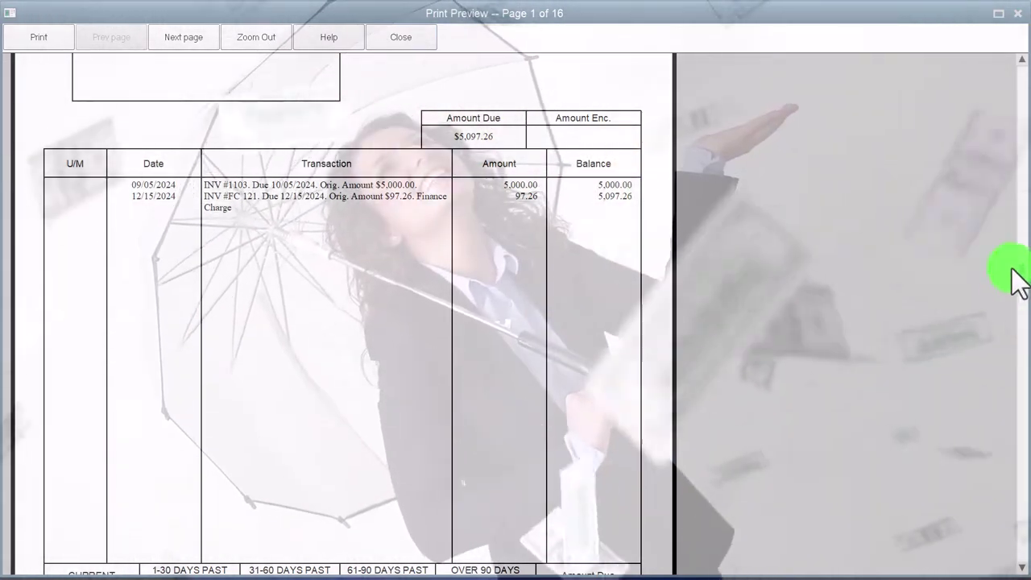
scroll(886, 215, "up", 3)
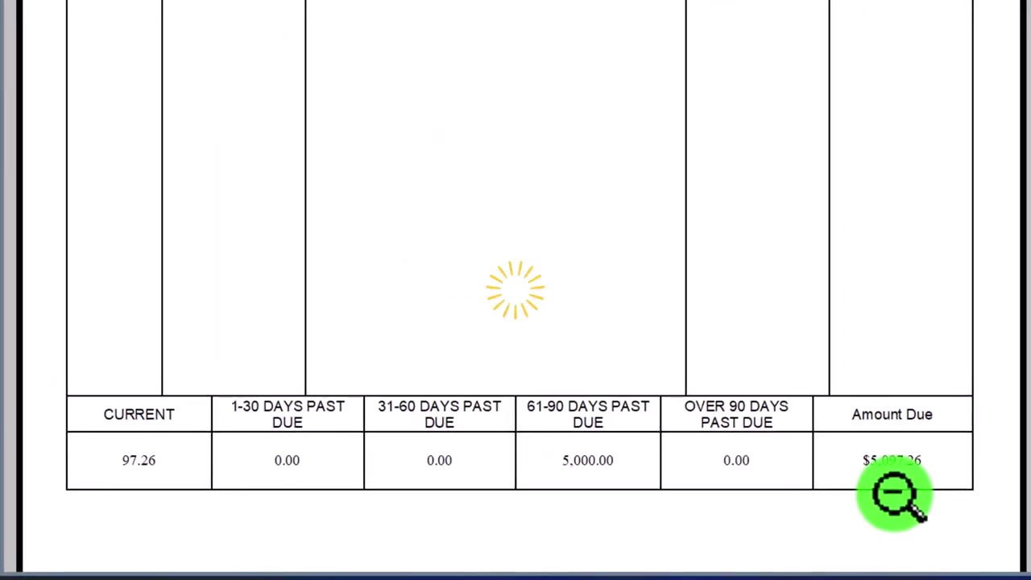
left_click(810, 501)
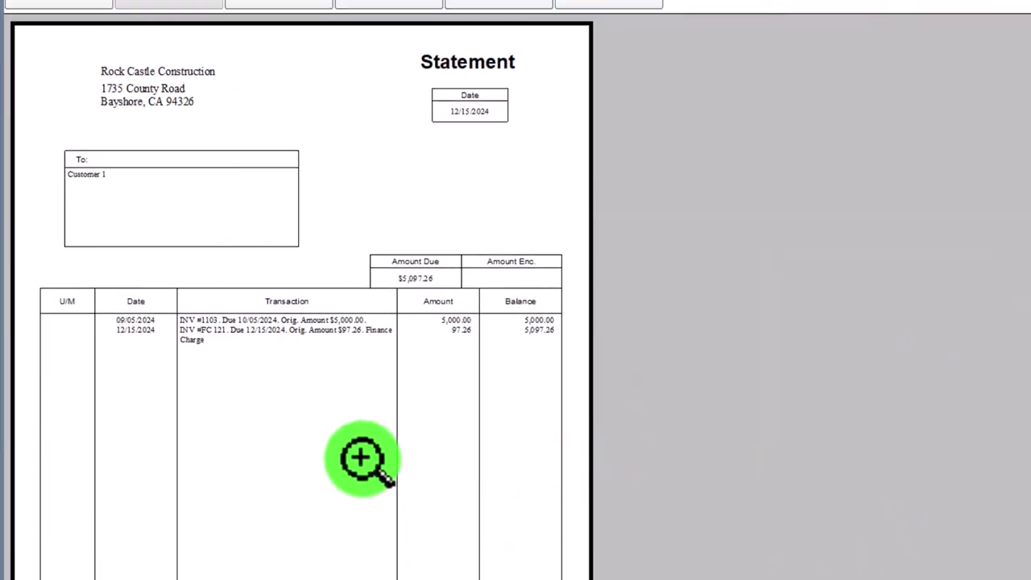
left_click(363, 459)
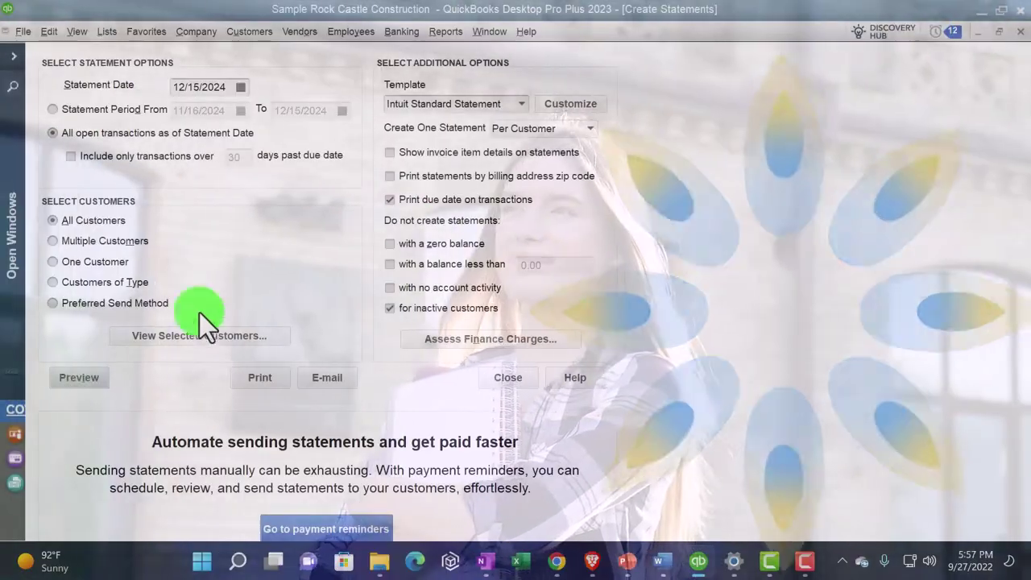
Switch the statements to the period 11/16/2024 to 12/15/2024 and preview Customer 1's statement up close
left_click(54, 110)
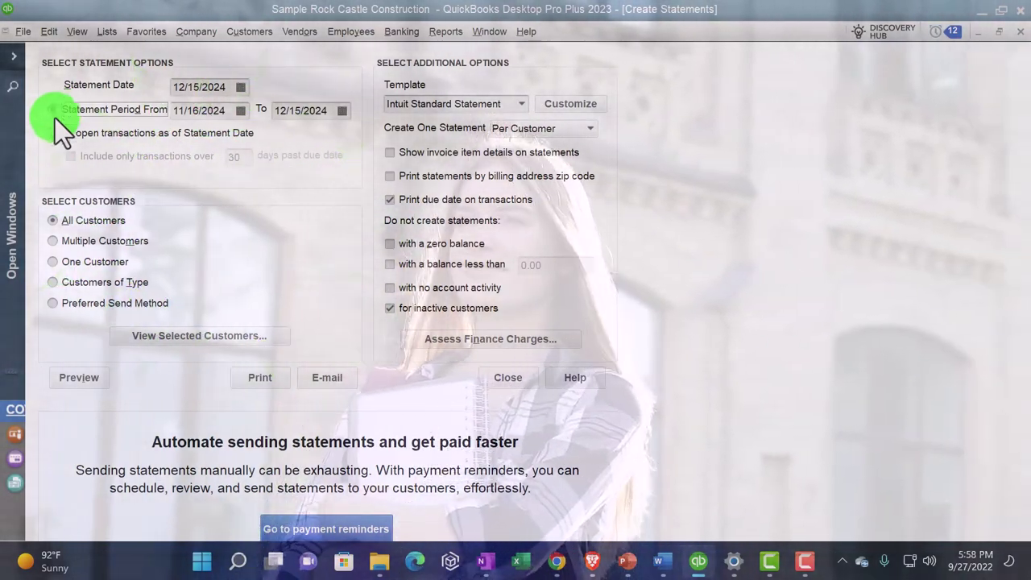
left_click(95, 384)
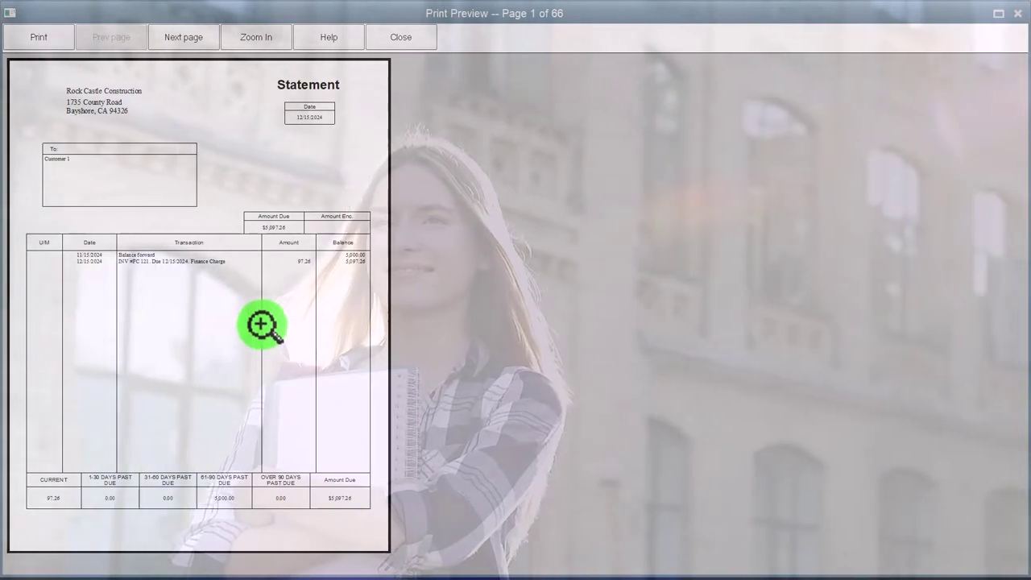
left_click(257, 315)
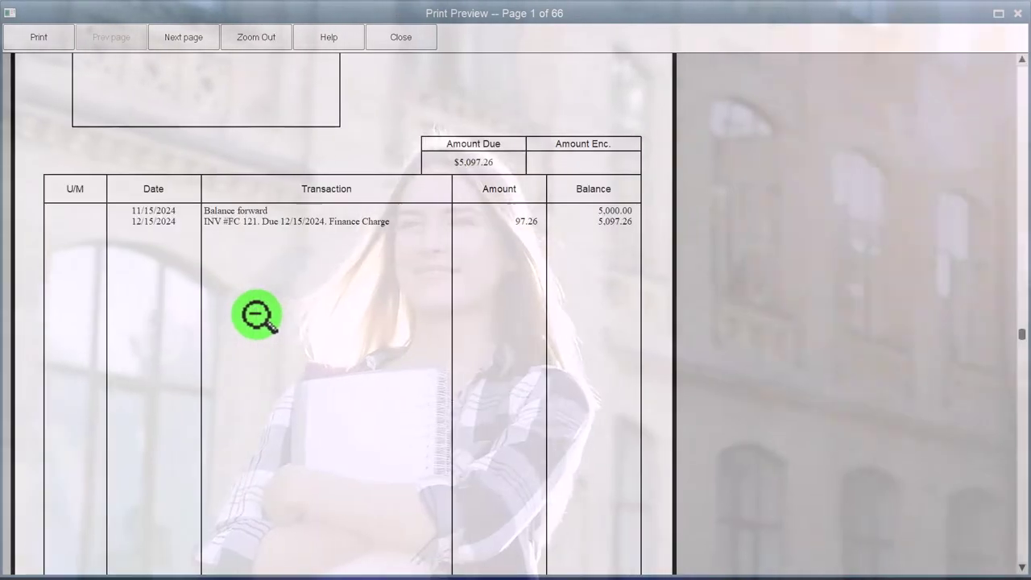
left_click(321, 288)
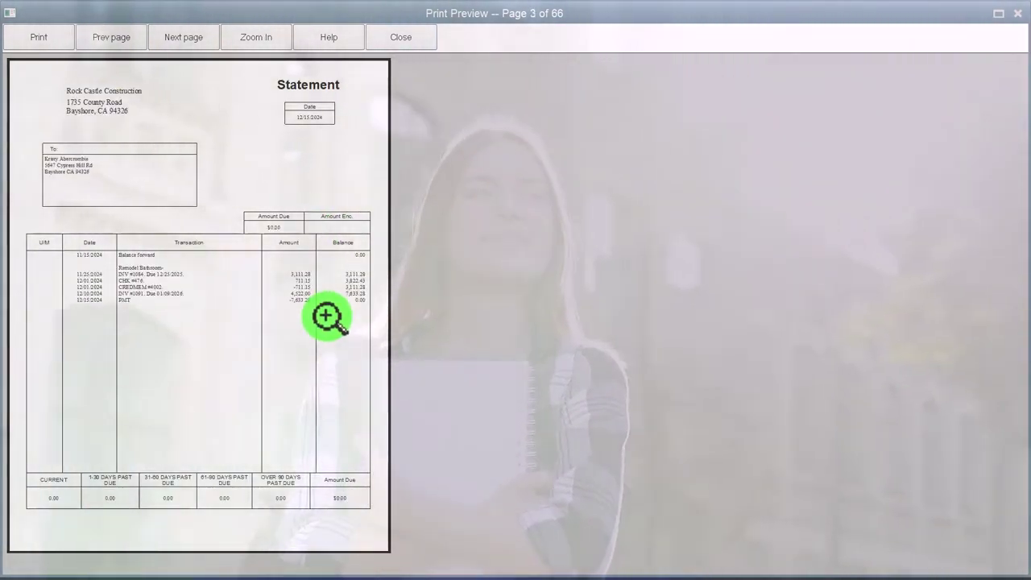
Examine the transactions and balance forward on statement pages 3 and 4, and close the preview
left_click(212, 264)
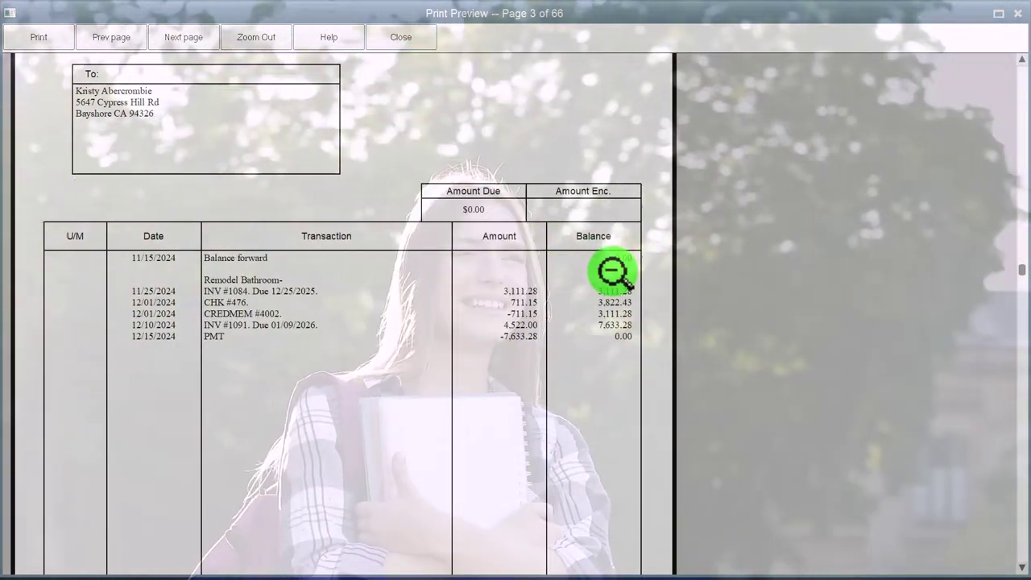
key("Page_Down")
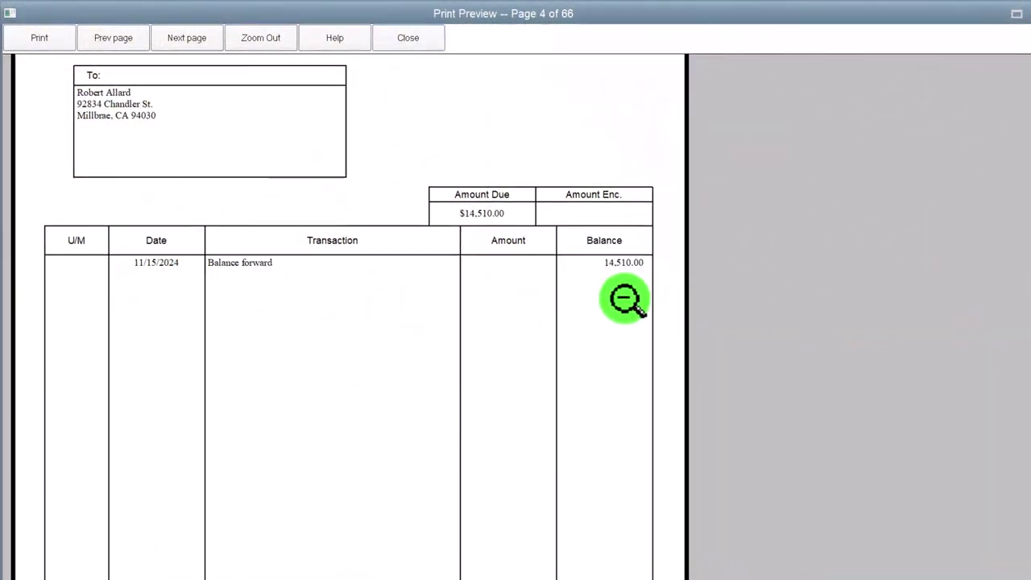
left_click(620, 298)
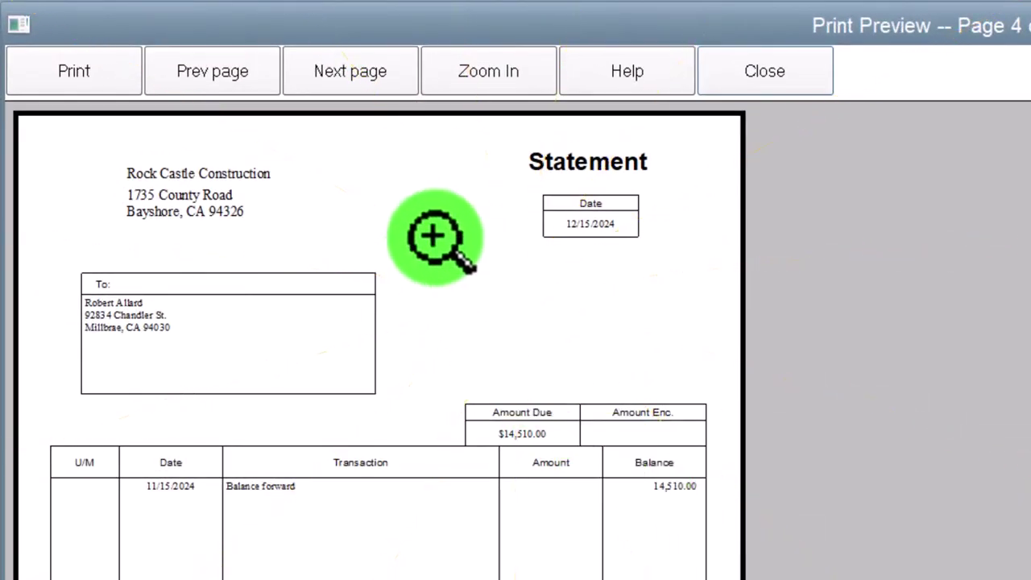
left_click(573, 485)
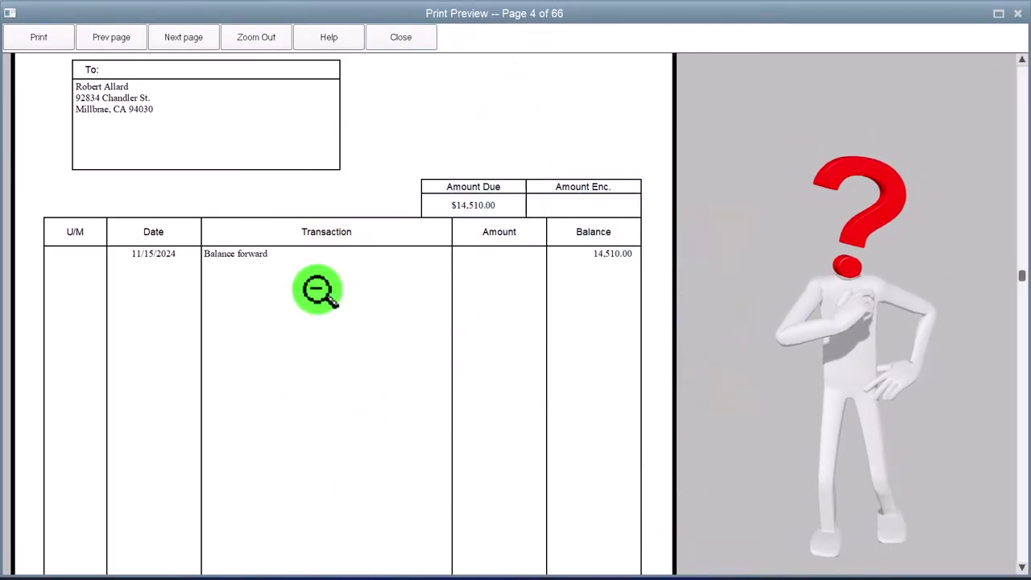
left_click(317, 290)
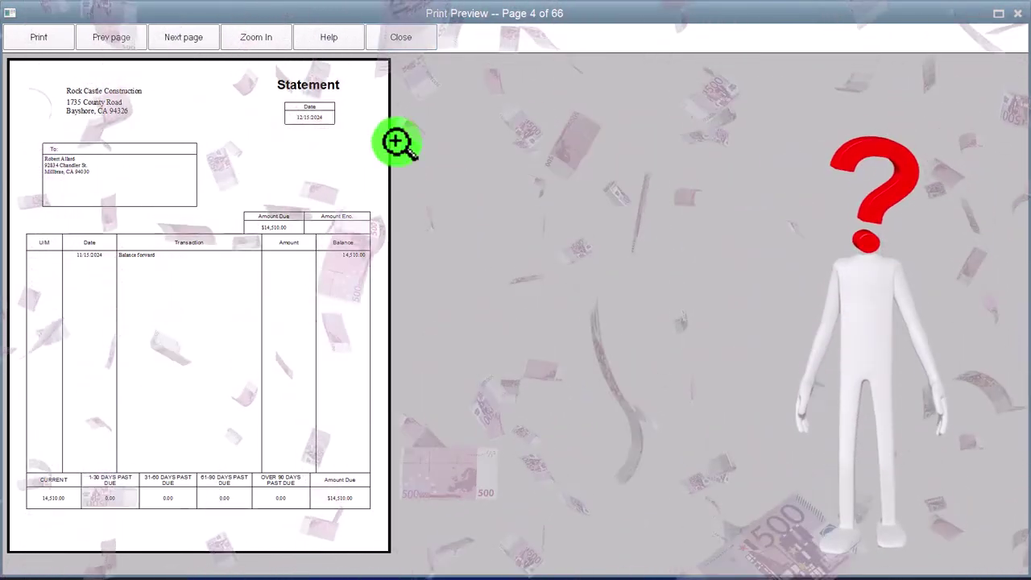
left_click(411, 41)
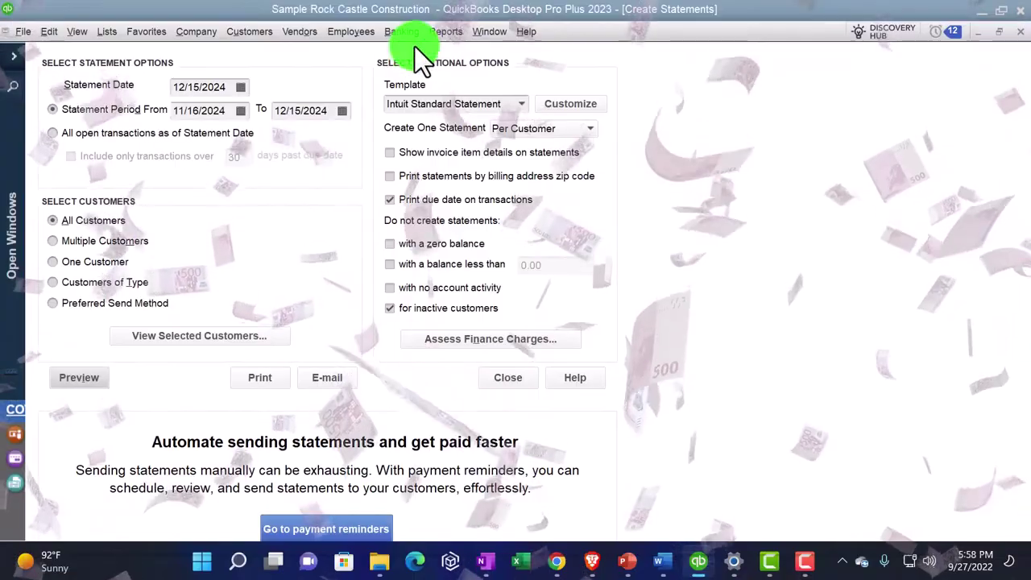
Set the statements to all open transactions as of the statement date, and check the template and one-statement-per options
left_click(53, 132)
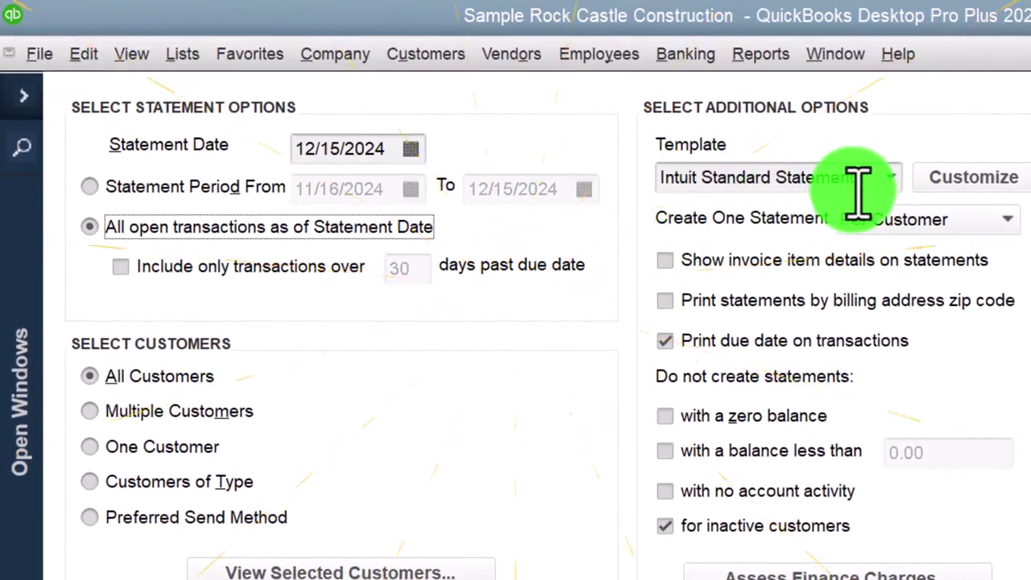
left_click(894, 177)
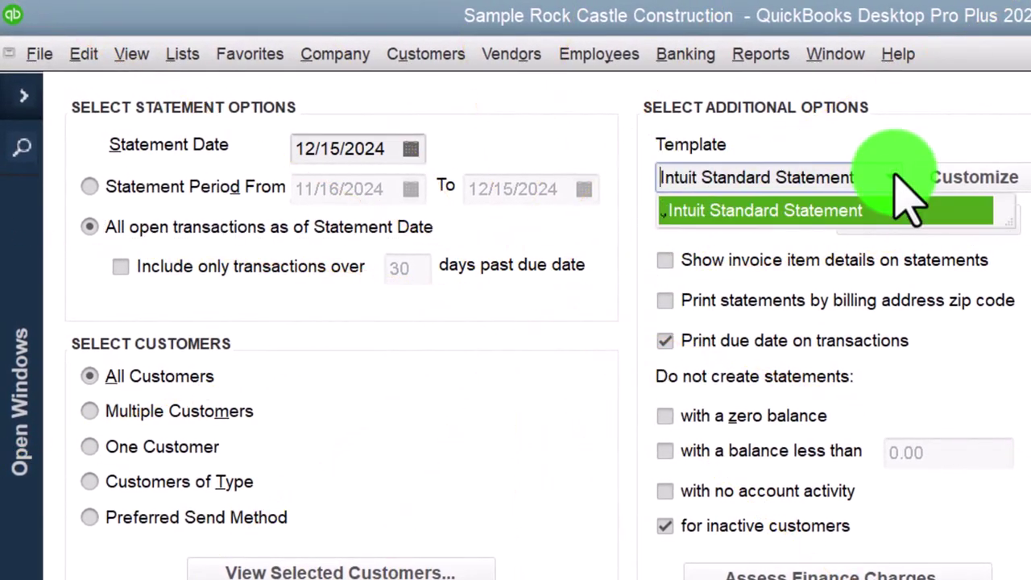
left_click(896, 176)
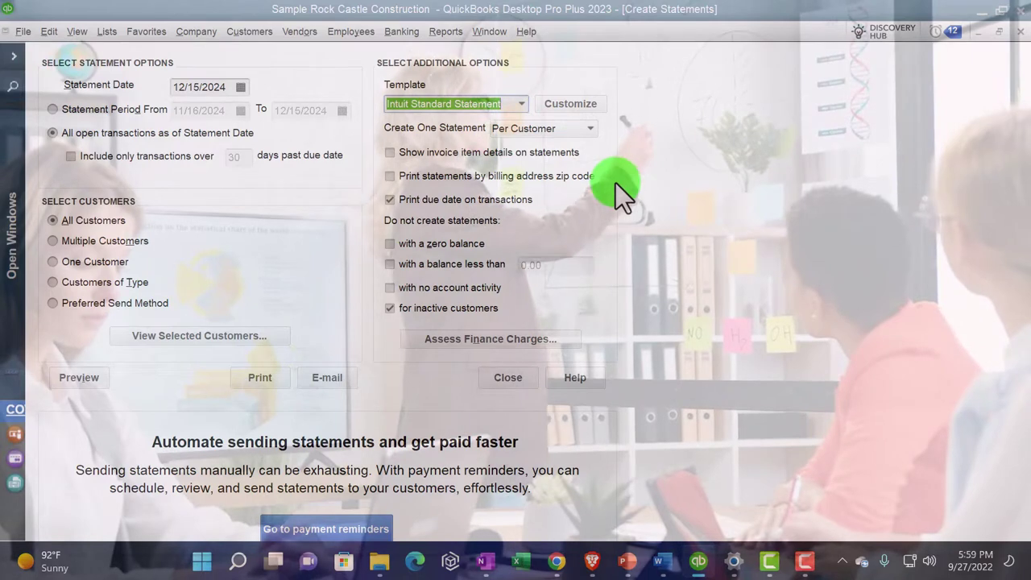
left_click(589, 129)
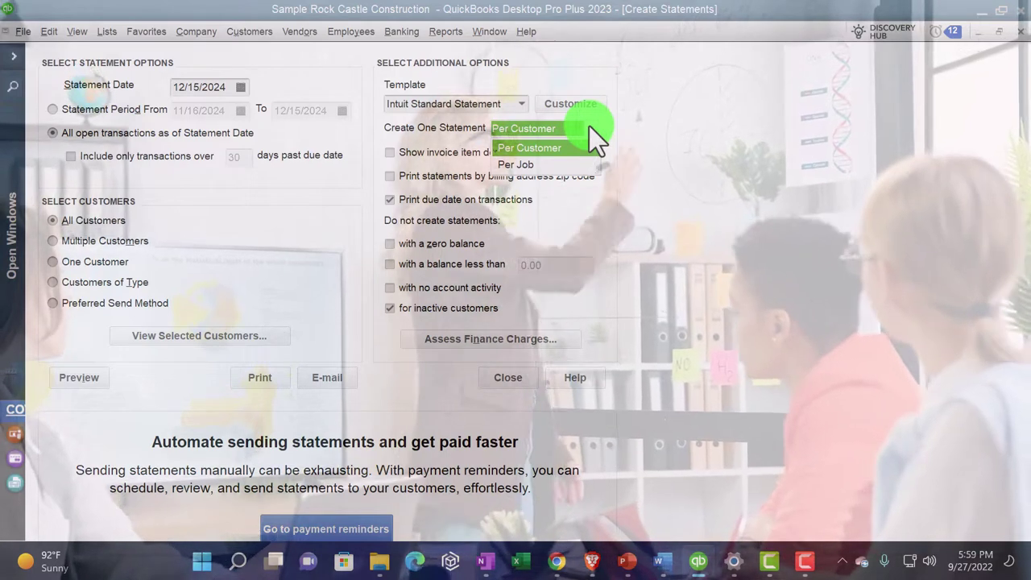
left_click(656, 129)
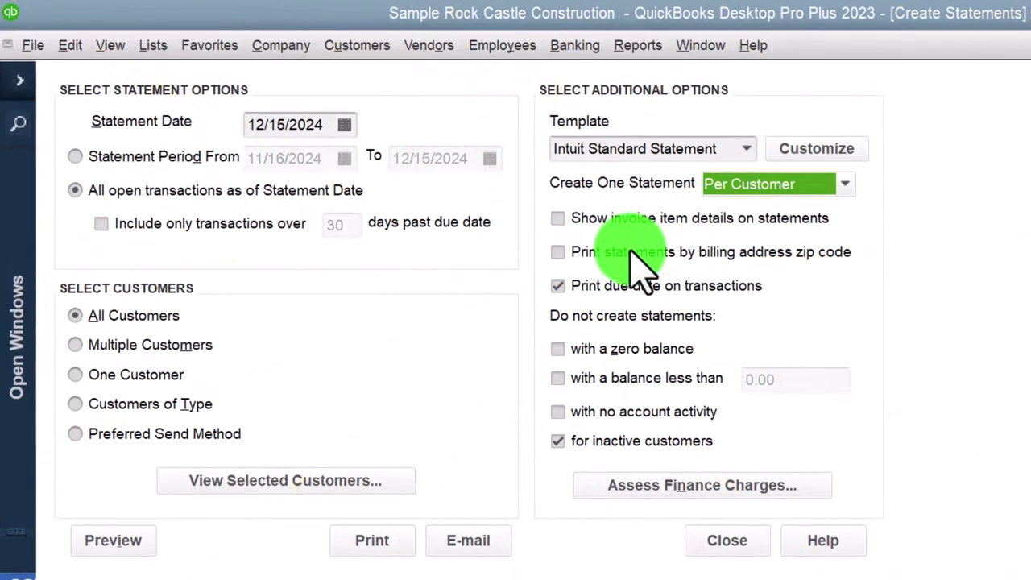
Turn on invoice item details for the statements and preview them
left_click(557, 219)
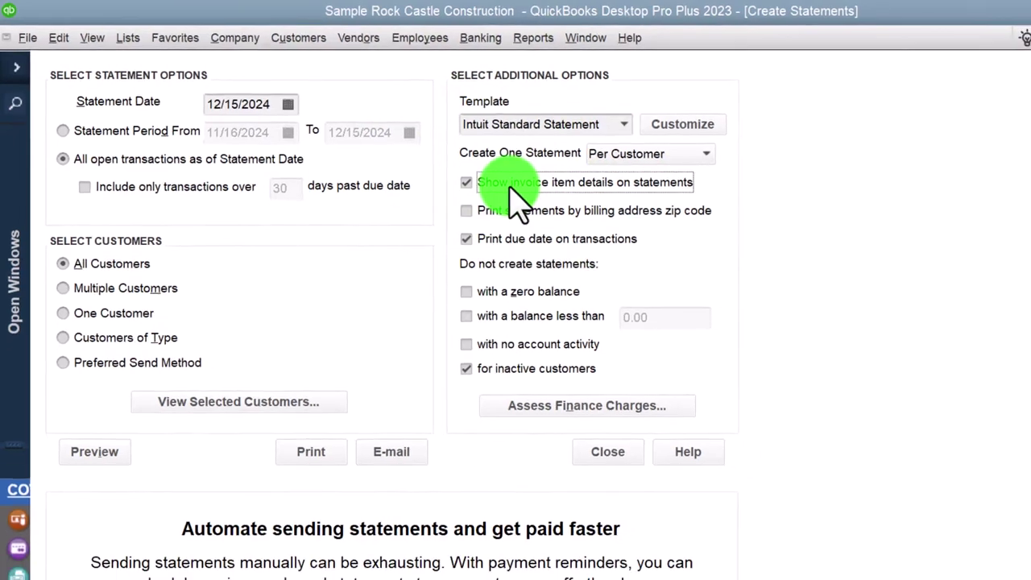
left_click(129, 445)
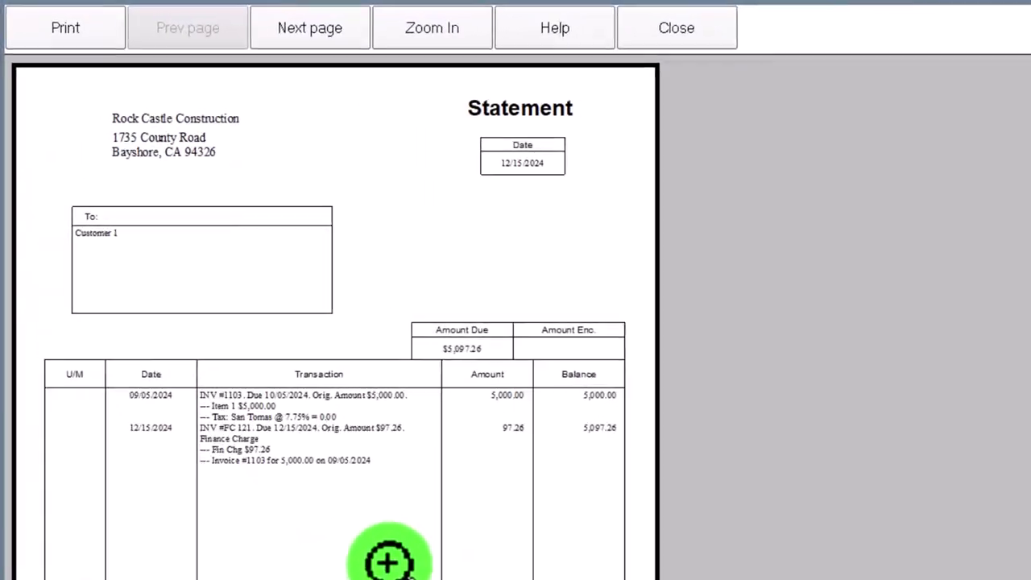
Page through the itemized customer statements up to page 5, examining the invoice line details on page 2 up close
key("Page_Down")
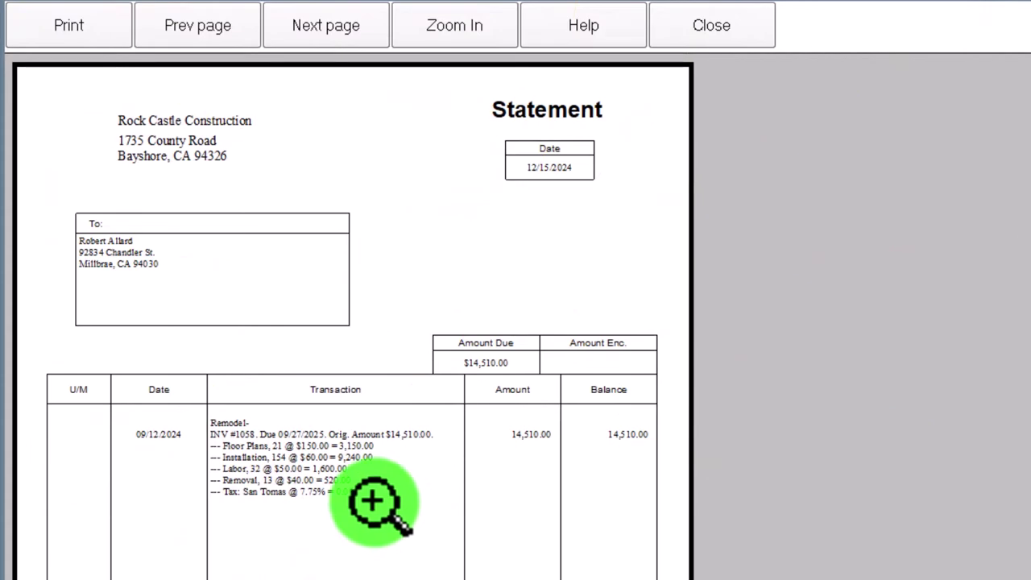
left_click(373, 501)
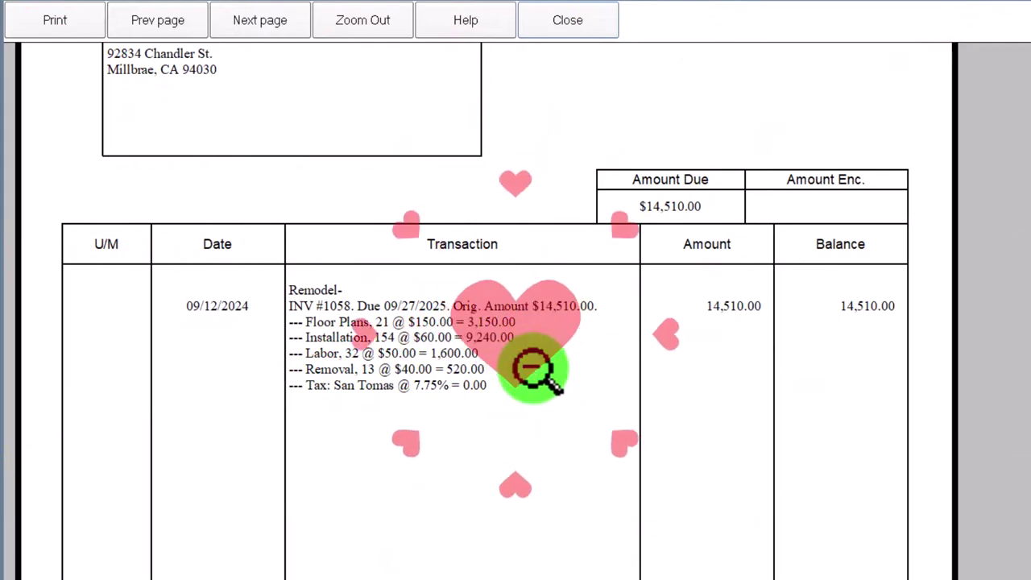
key("Page_Down")
key("Page_Down")
left_click(439, 302)
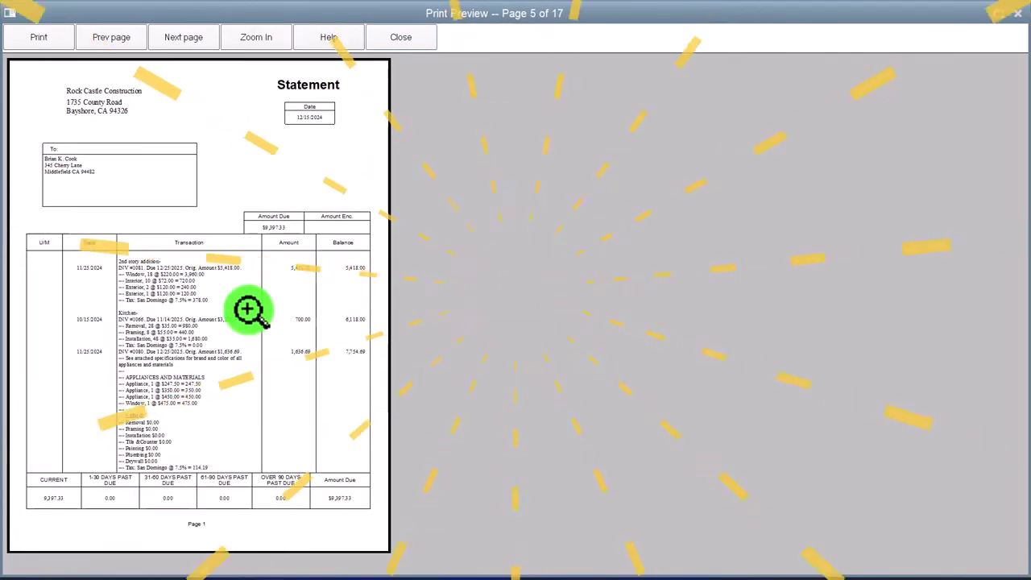
Examine the itemized invoices and the aging summary on statement page 5 up close, and close the preview
left_click(248, 303)
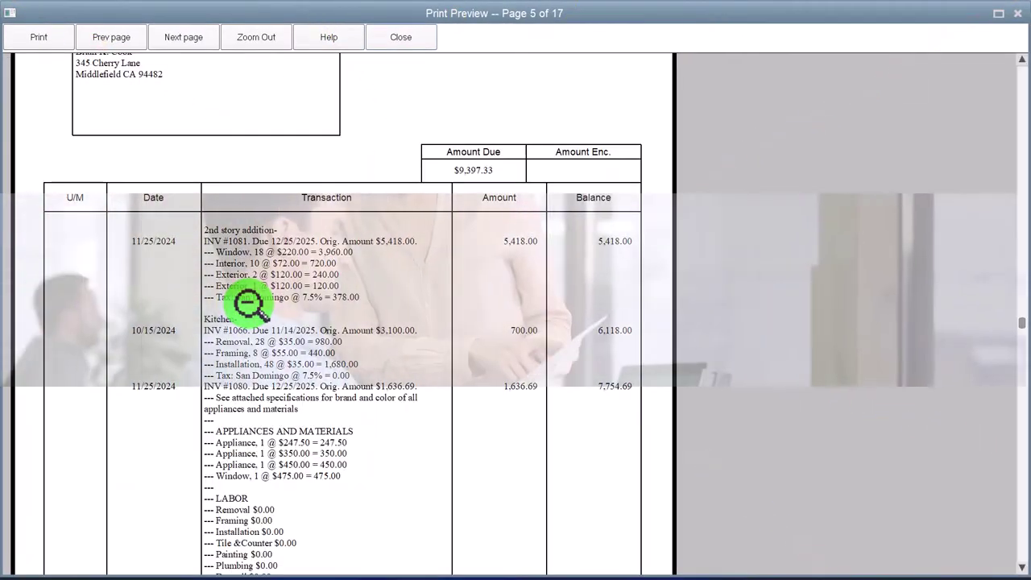
left_click(249, 299)
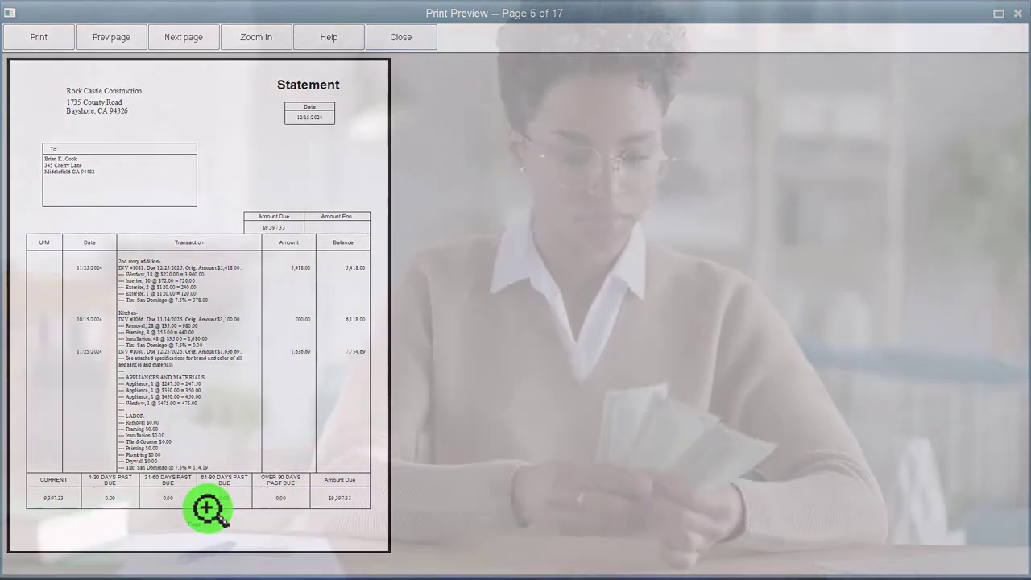
left_click(207, 509)
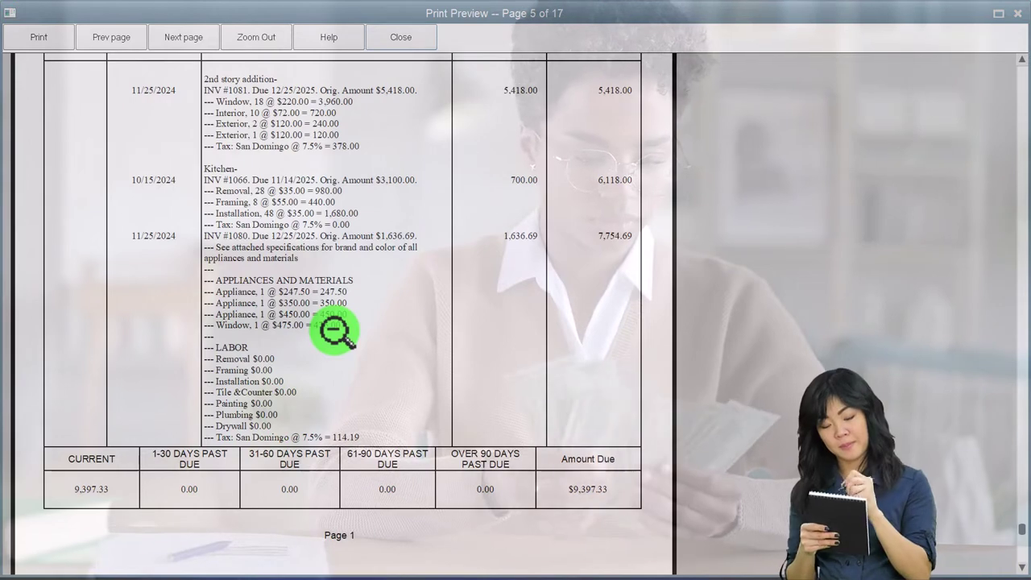
left_click(334, 329)
left_click(352, 266)
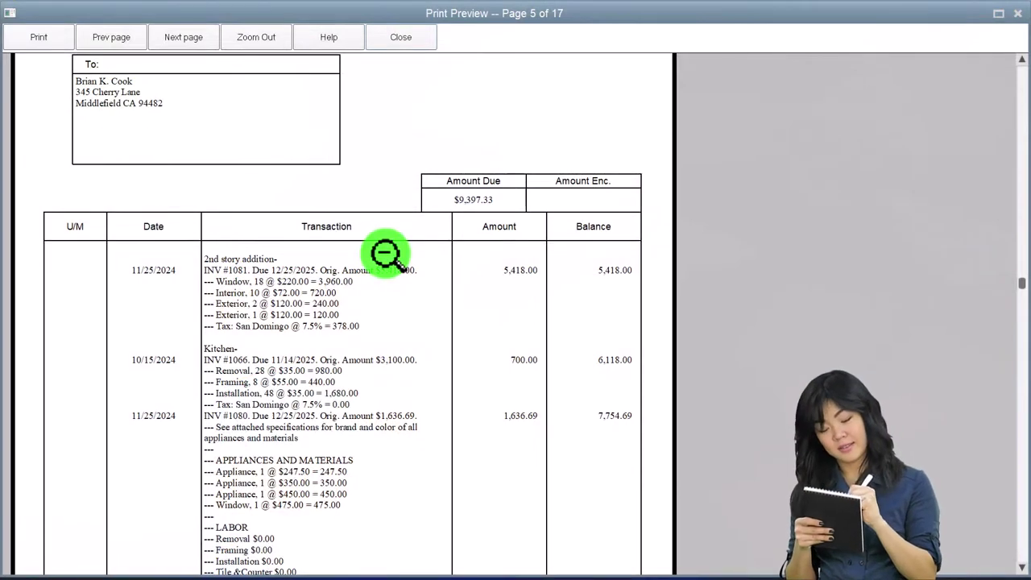
left_click(404, 45)
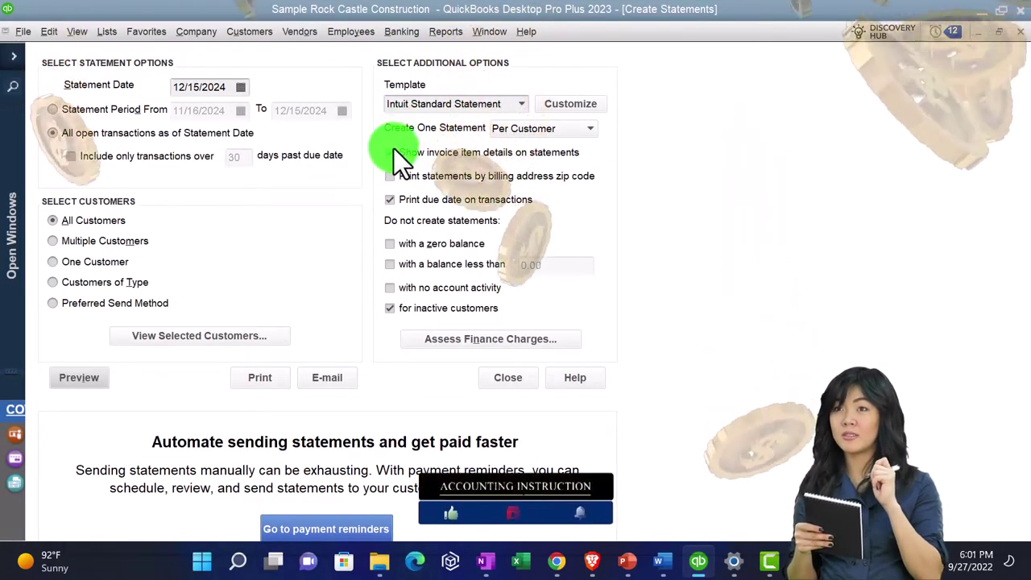
Turn off invoice item details, exclude statements with a zero balance or below a minimum balance, and close the statement form
left_click(392, 153)
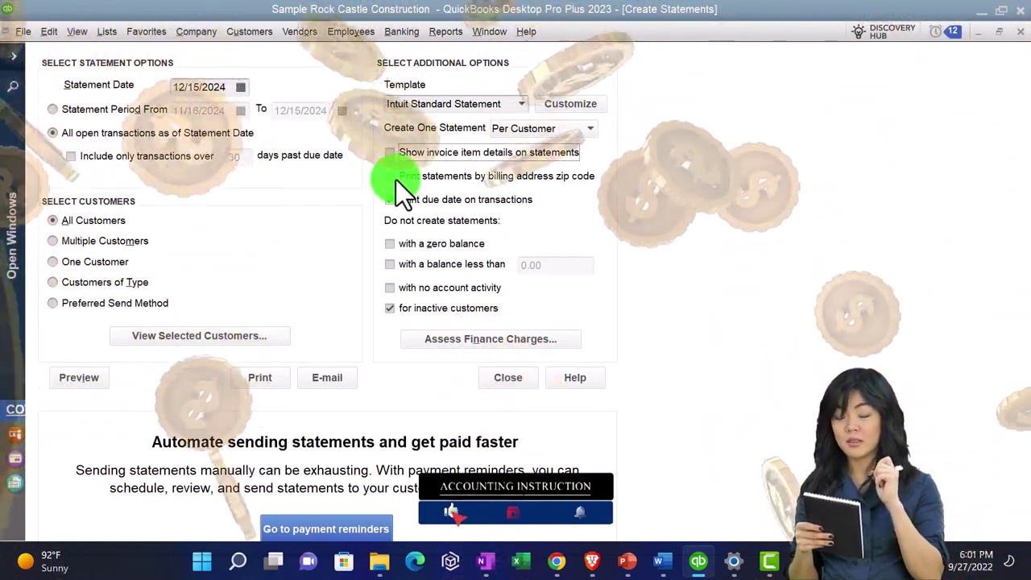
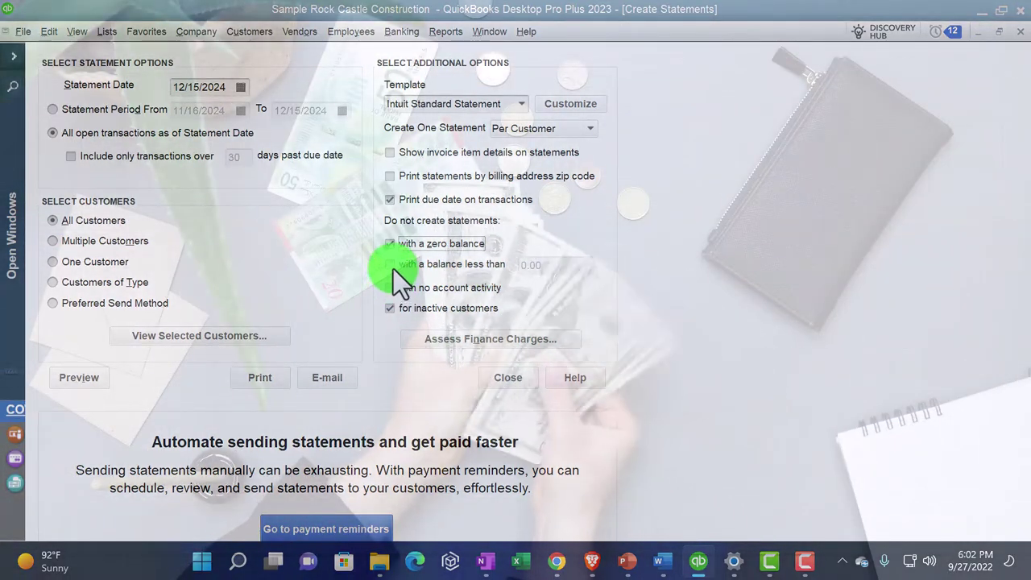
left_click(392, 262)
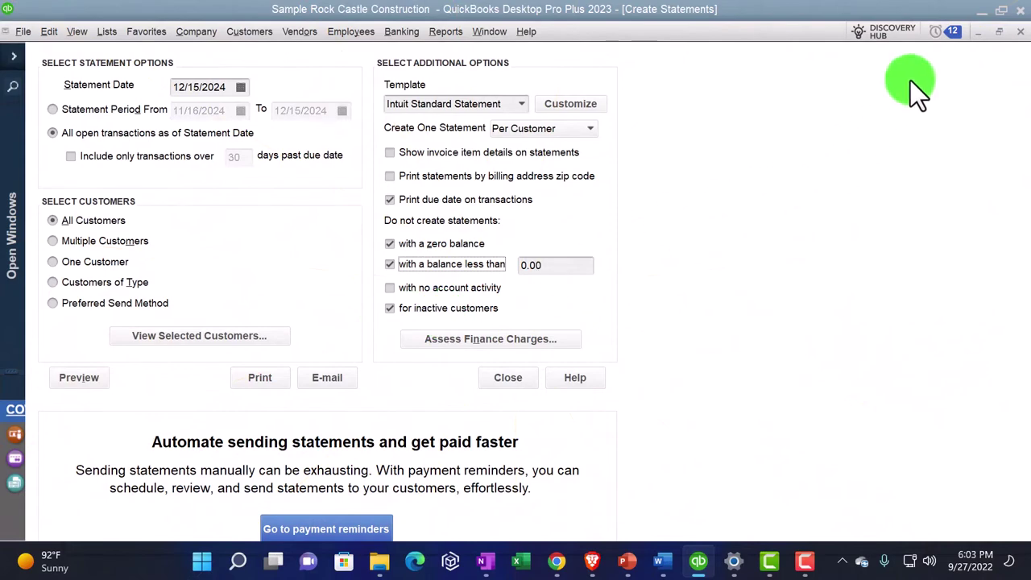
left_click(1017, 34)
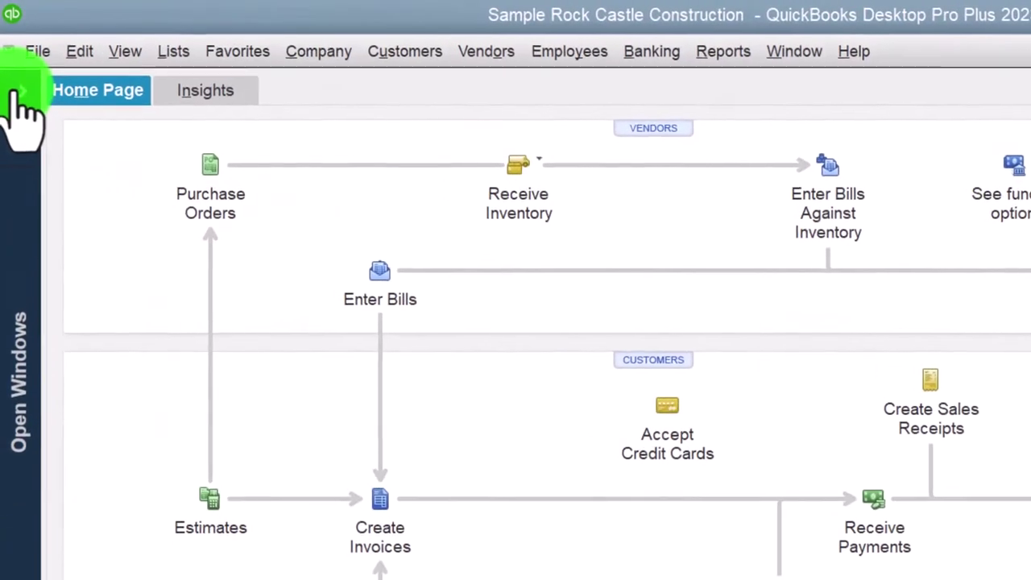
List all customers in the Customer Center, and narrow the list to active customers
left_click(13, 55)
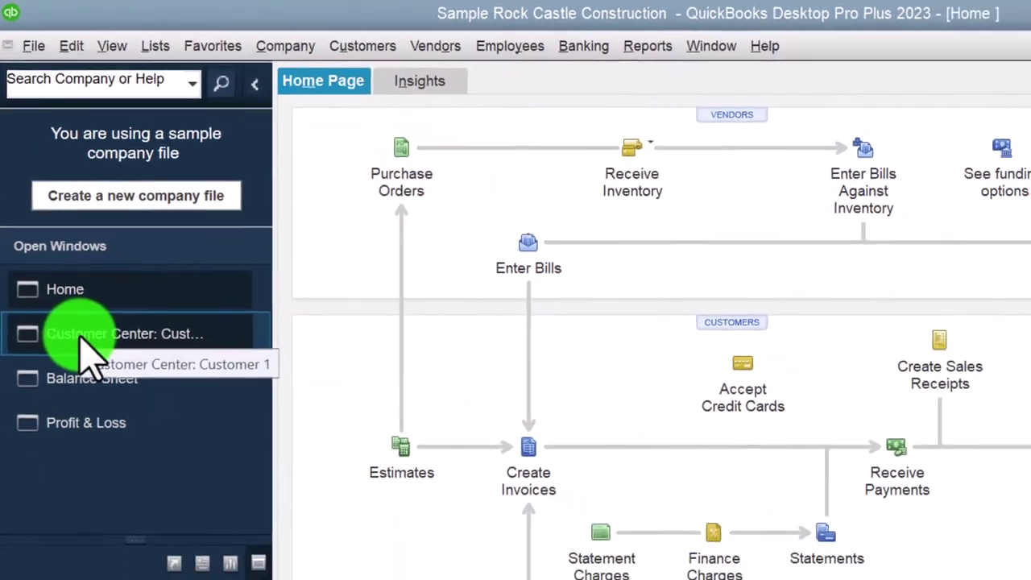
left_click(95, 383)
left_click(394, 133)
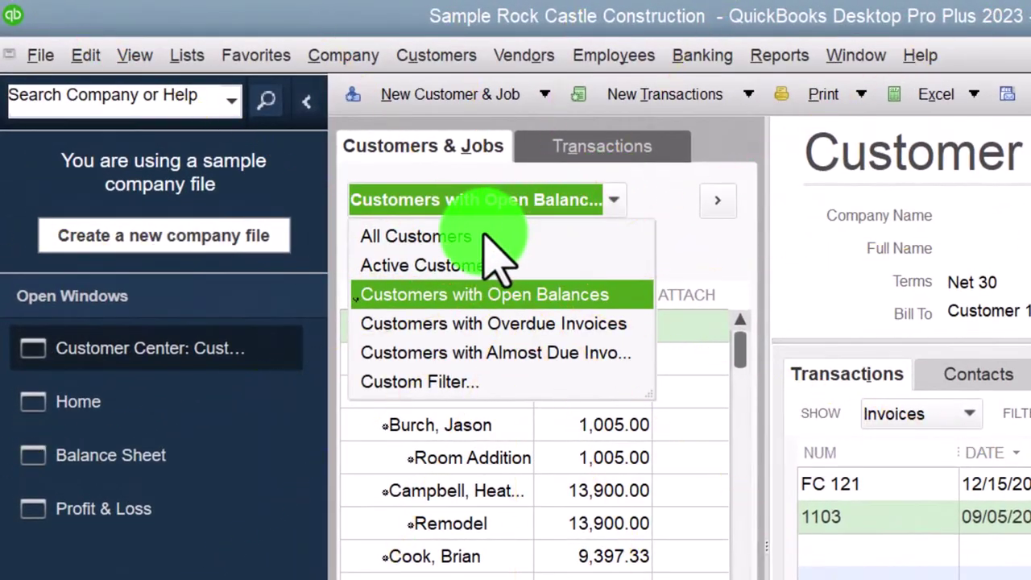
left_click(482, 236)
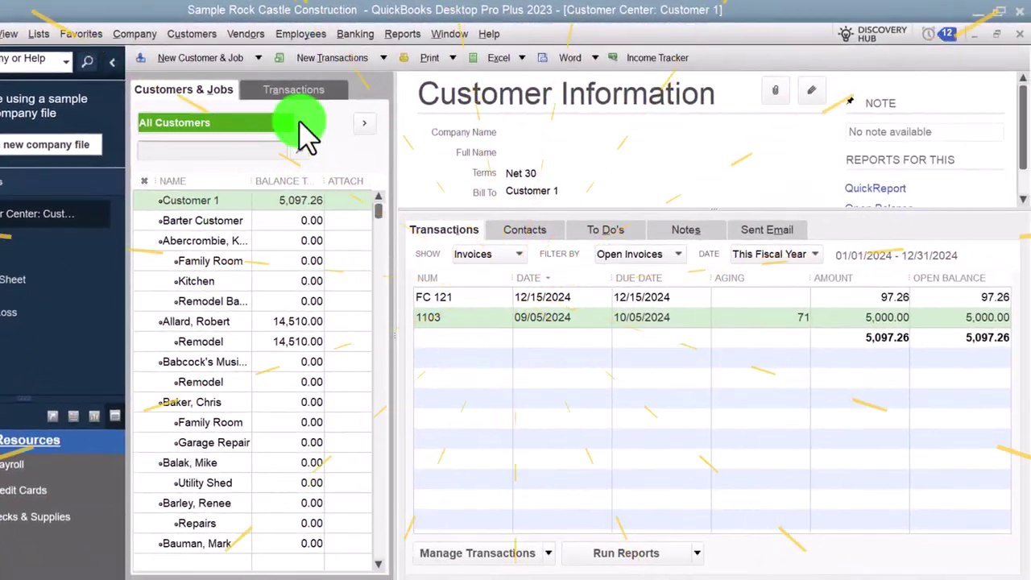
left_click(306, 133)
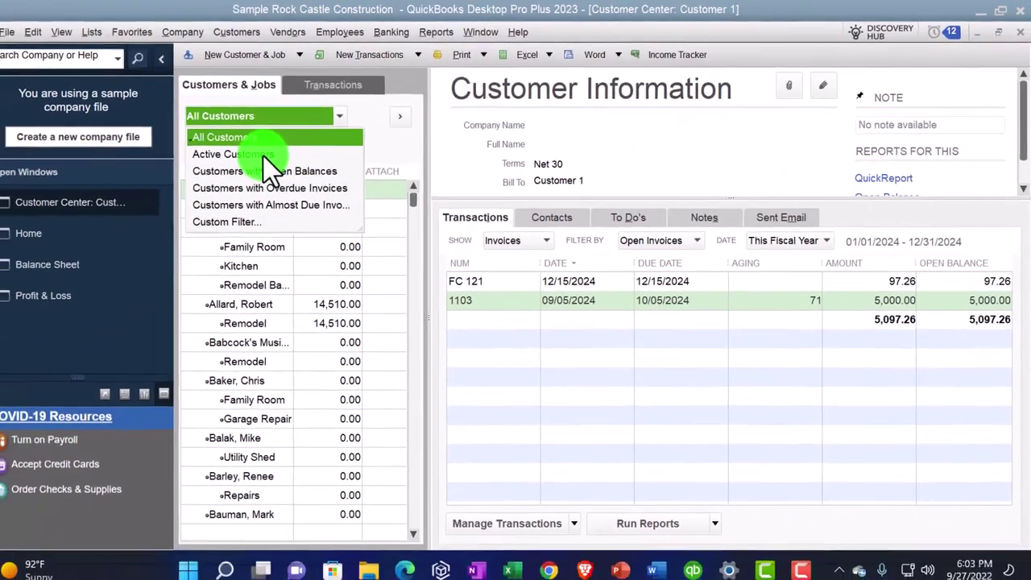
left_click(221, 163)
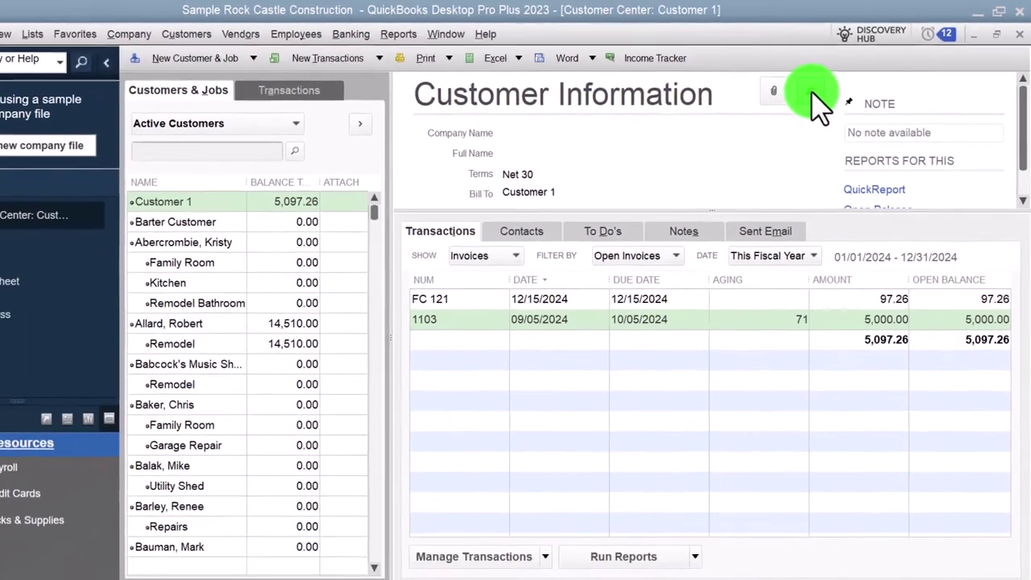
Check the inactive option in Customer 1's record, close the record unchanged, and return to the home page
left_click(782, 102)
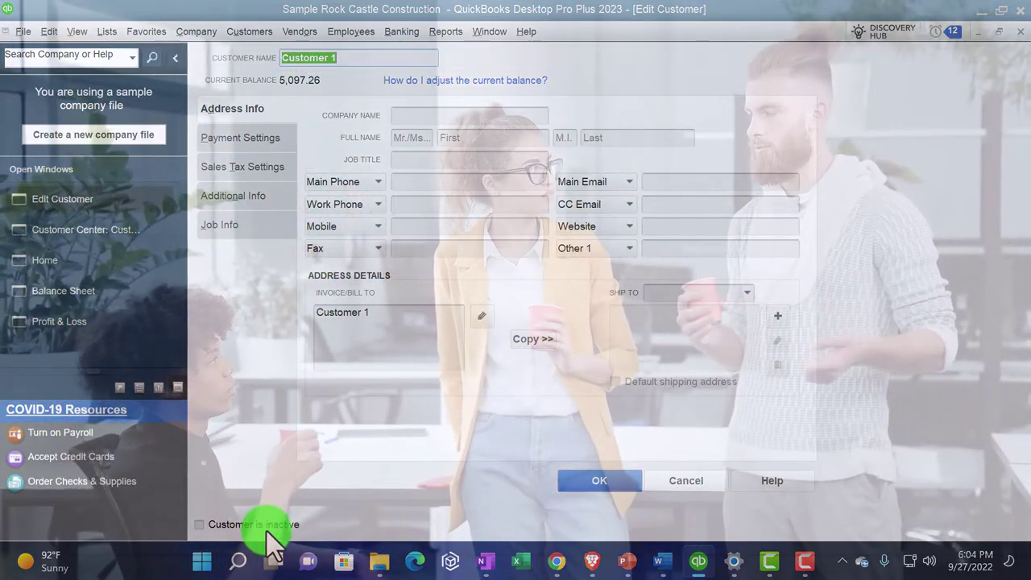
left_click(1020, 31)
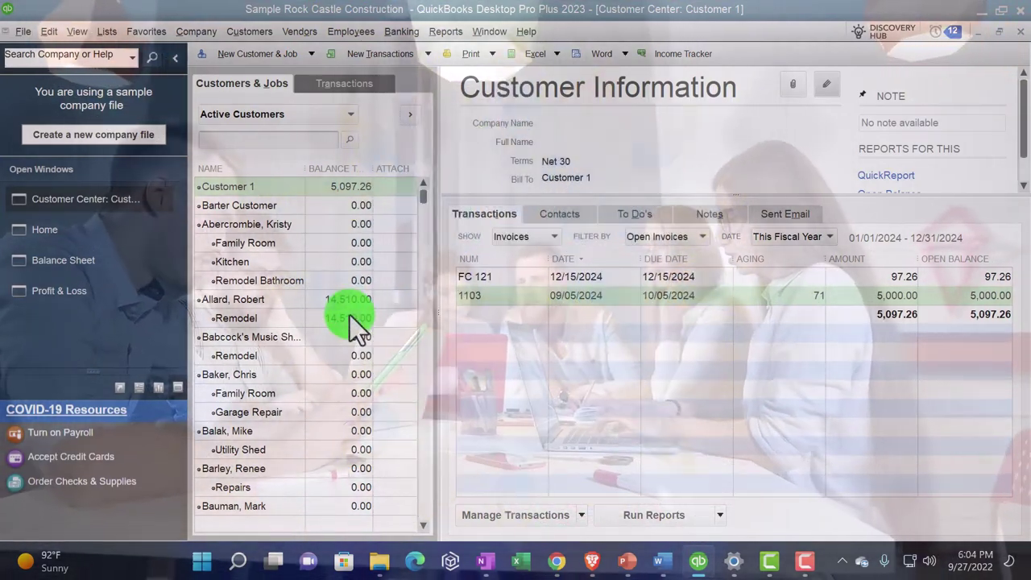
left_click(55, 231)
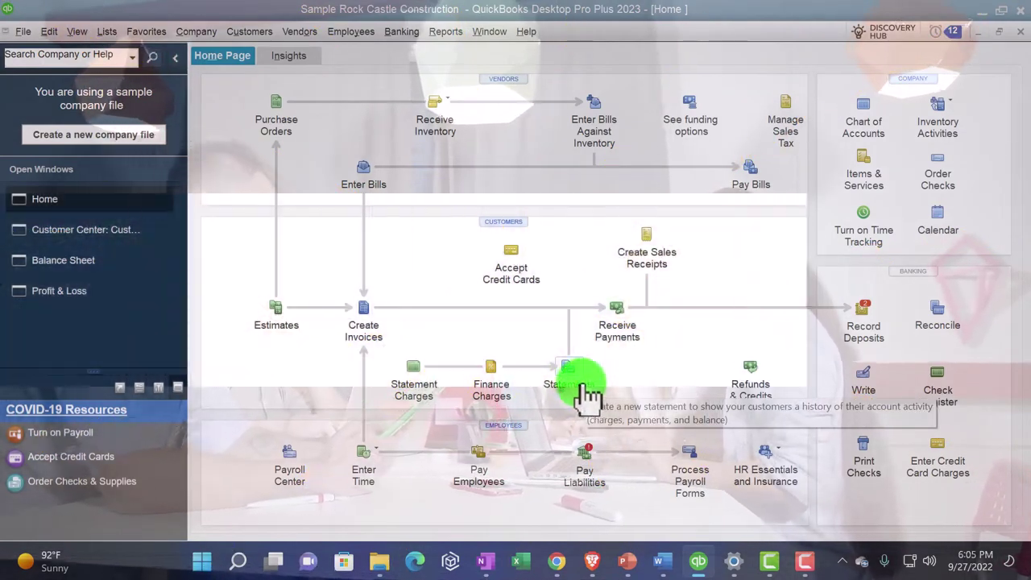
left_click(133, 238)
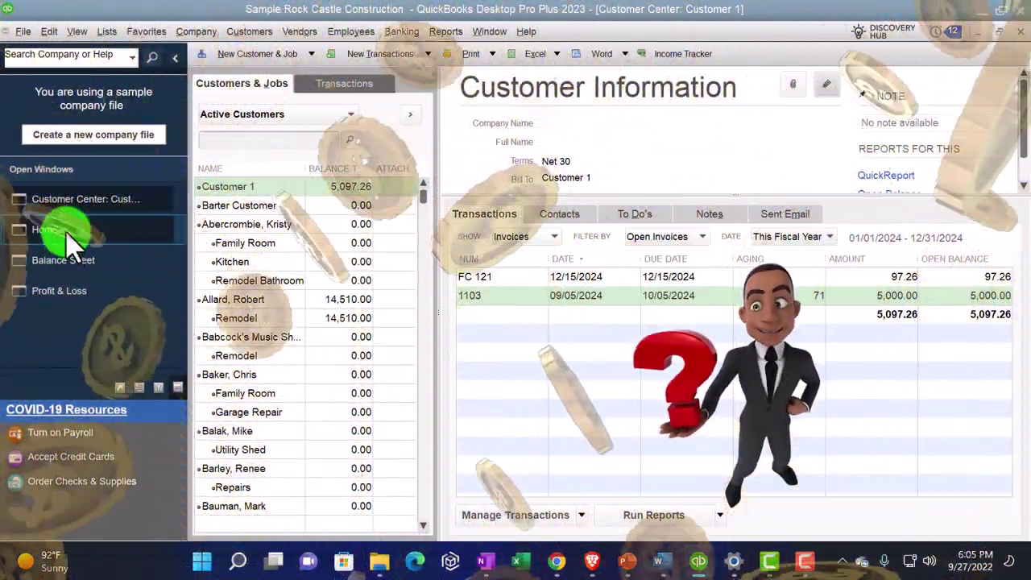
left_click(66, 232)
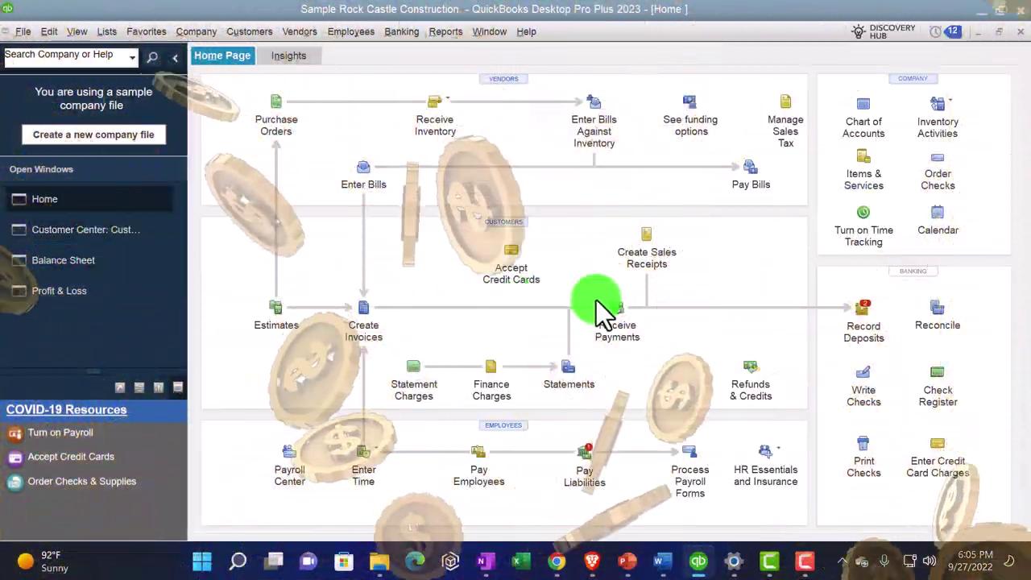